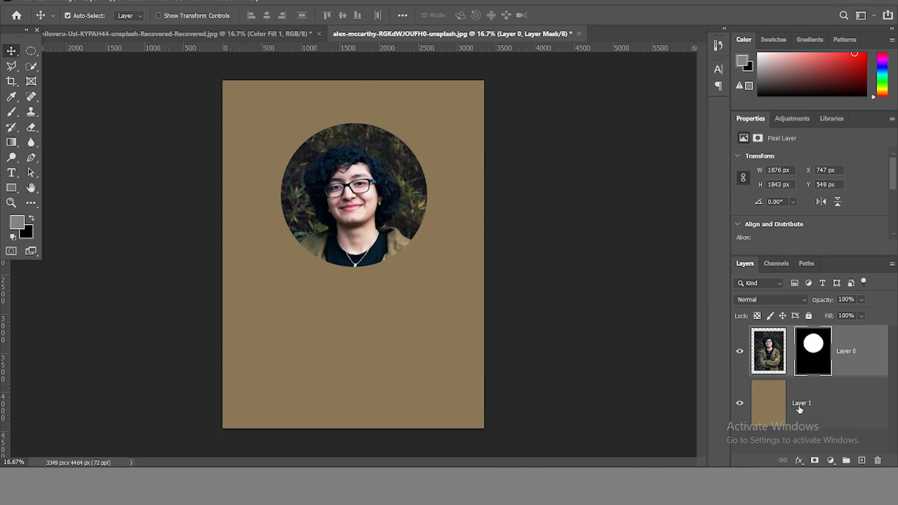
Step: Move Layer 0's circular mask slightly down over the portrait, hiding and reshowing Layer 1 around the move
left_click(739, 403)
left_click_drag(337, 218, 358, 188)
left_click(739, 403)
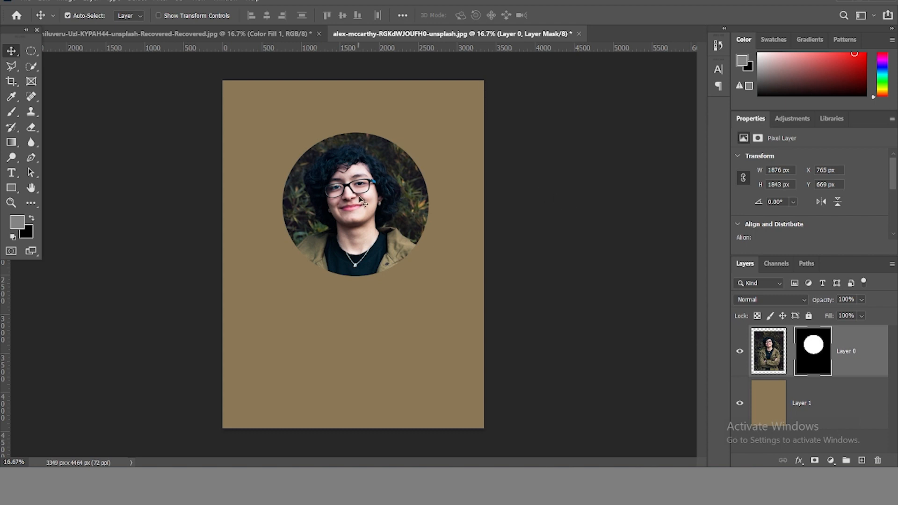
Step: Delete the circular layer mask from Layer 0 to bring back the full photo
left_click(822, 371)
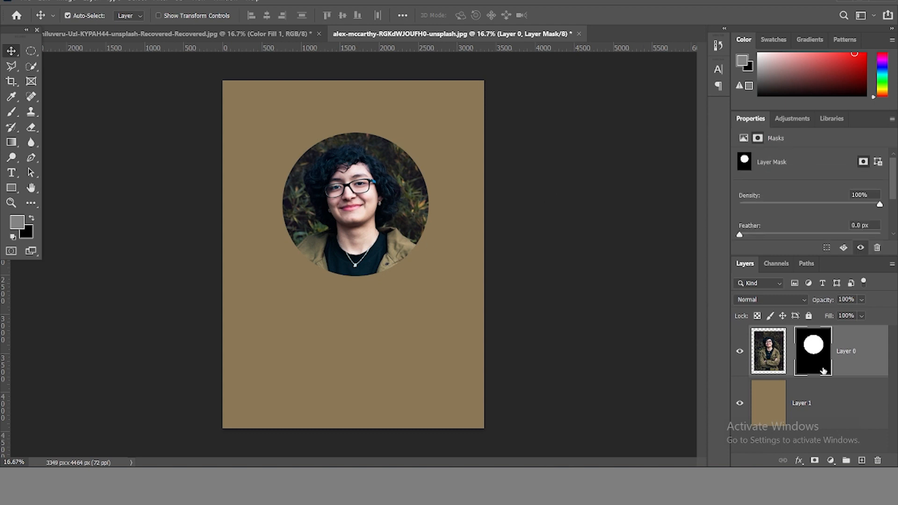
key("Delete")
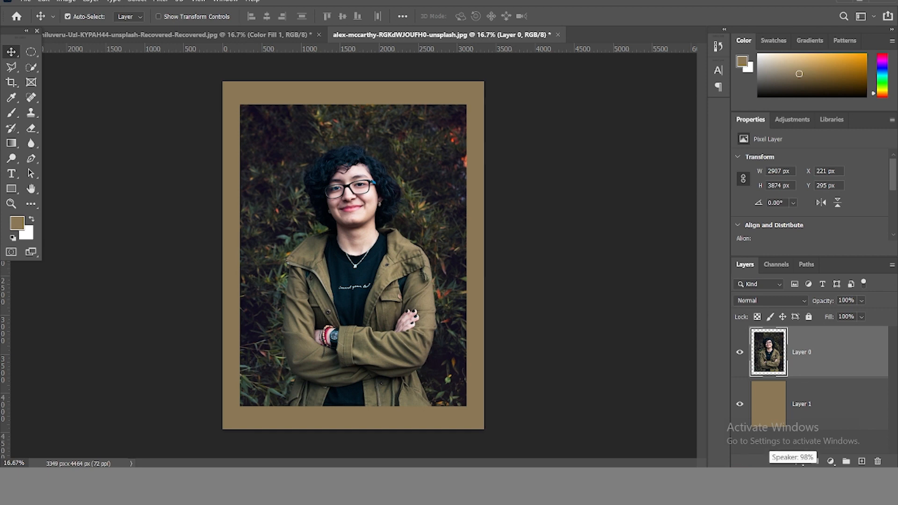
Step: Try a white layer mask on Layer 0, undo it, and add a black mask that hides the whole photo instead
left_click(815, 461)
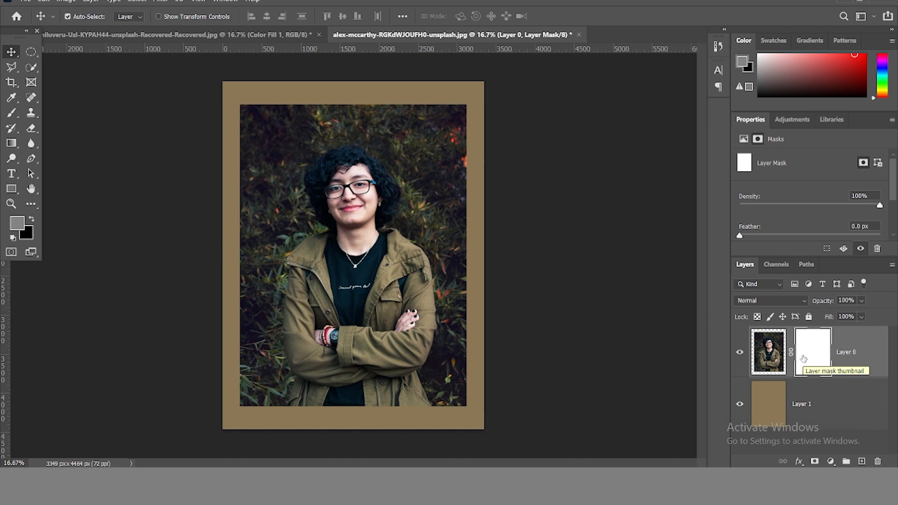
key("ctrl+z")
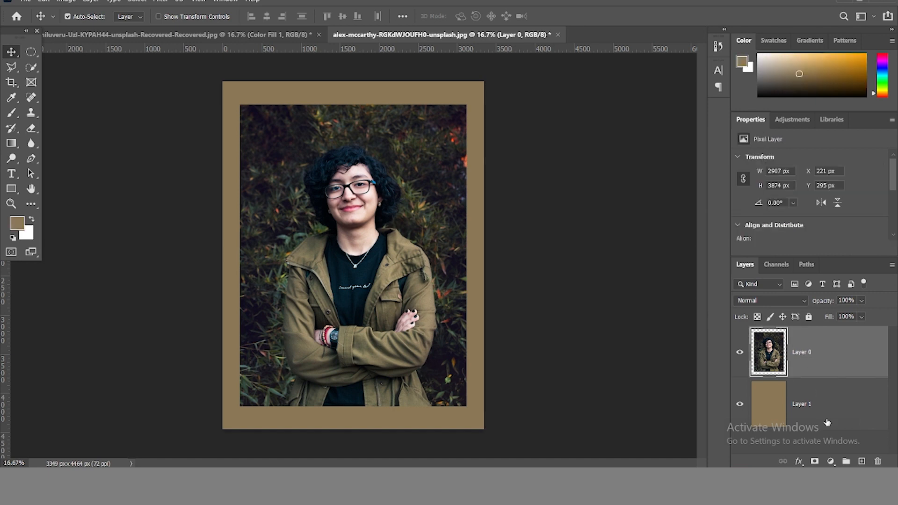
left_click(814, 463, "alt")
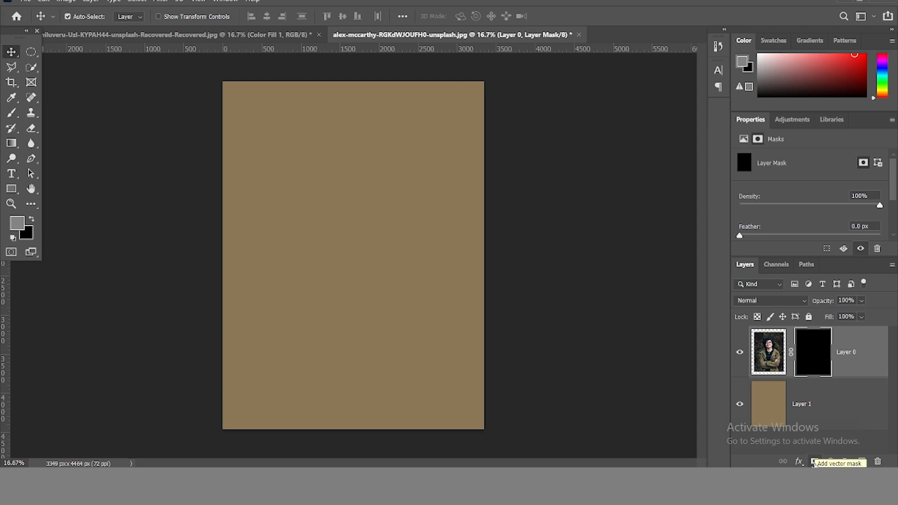
Step: Fill an elliptical selection of about 1960 by 1903 px around the face with white on Layer 0's mask, and deselect
key("m")
left_click_drag(299, 144, 437, 283)
left_click(43, 2)
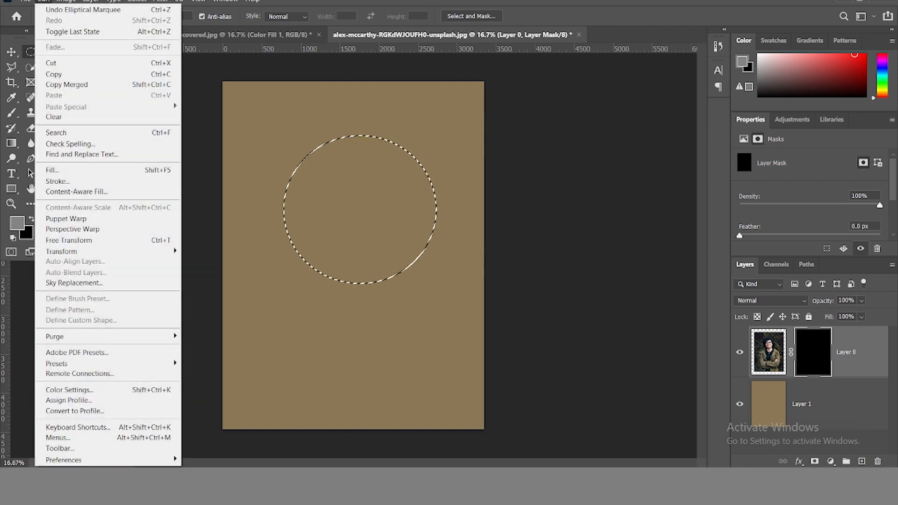
left_click(70, 170)
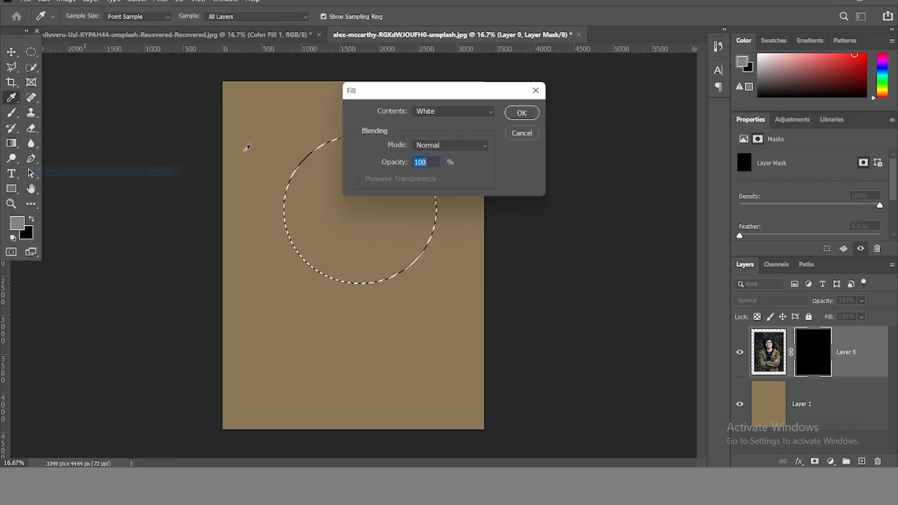
left_click(451, 111)
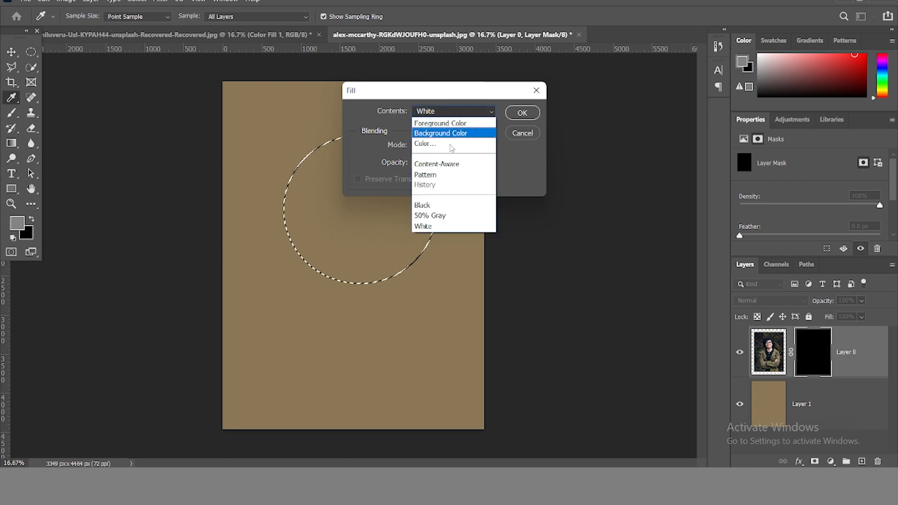
left_click(443, 226)
left_click(521, 113)
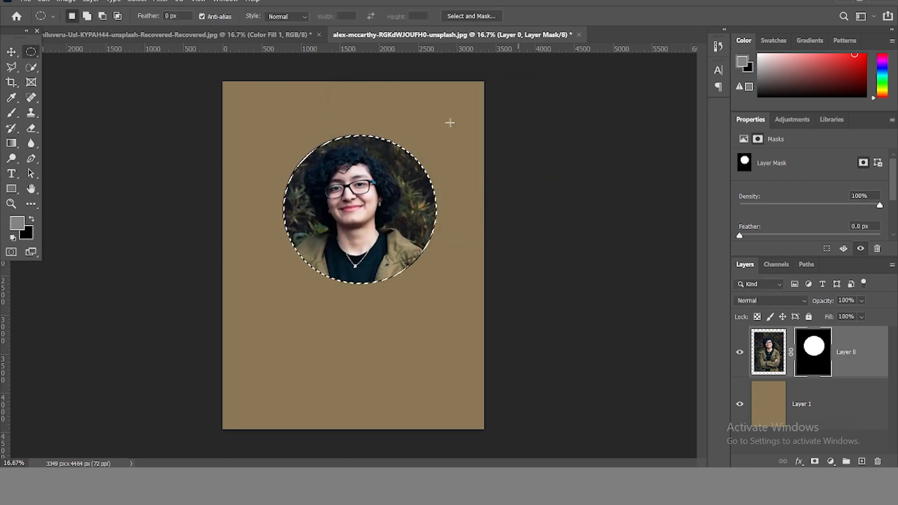
left_click(223, 177)
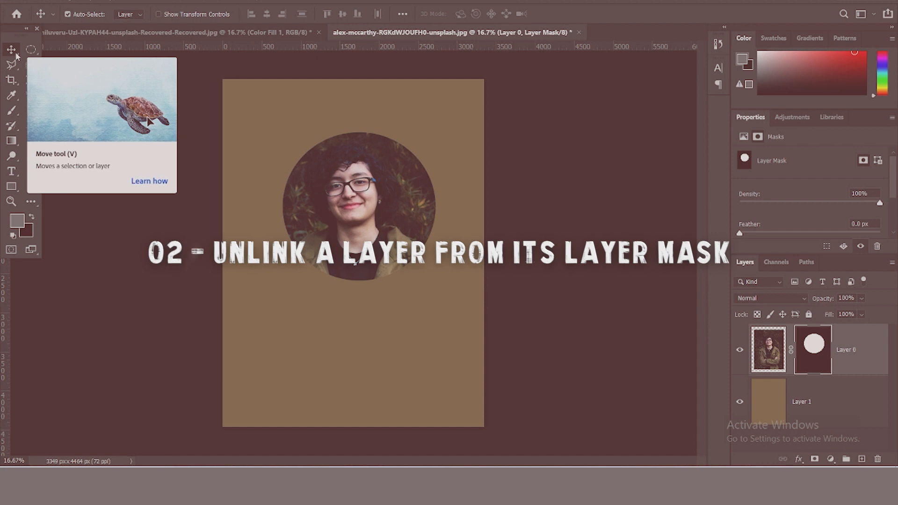
Step: Try moving the linked photo and mask of Layer 0 together across the canvas, and undo the moves
left_click(779, 351)
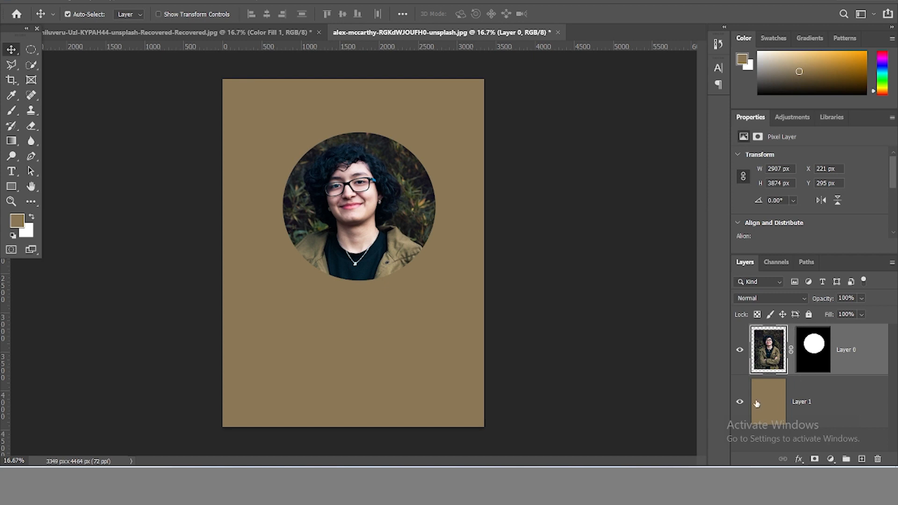
left_click(819, 359)
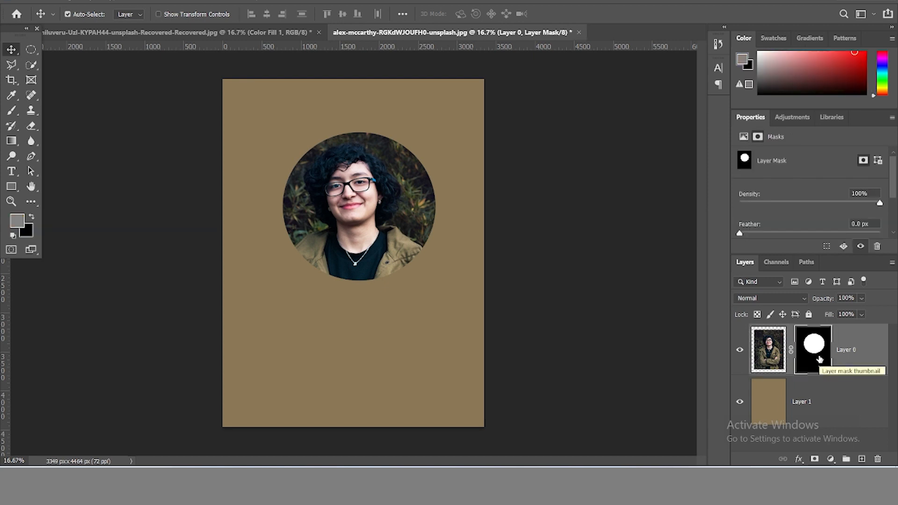
left_click_drag(329, 203, 310, 240)
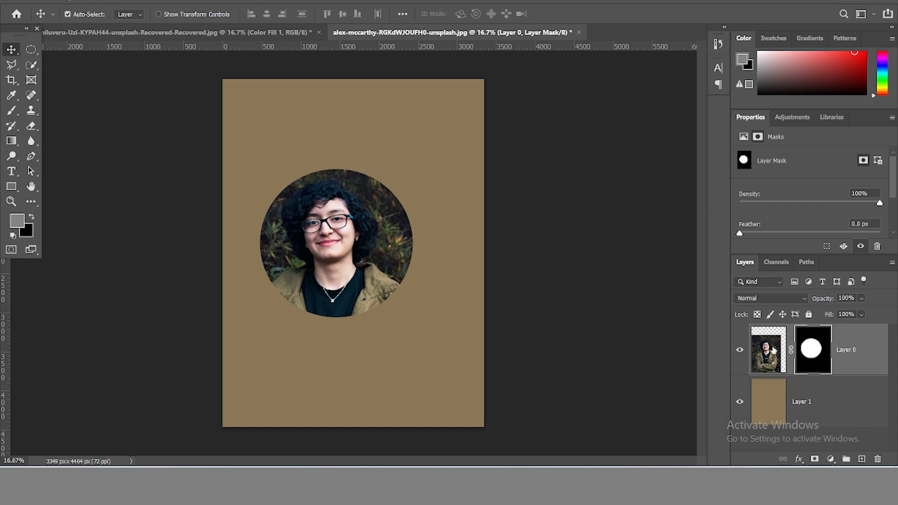
left_click_drag(373, 228, 383, 206)
key("ctrl+z")
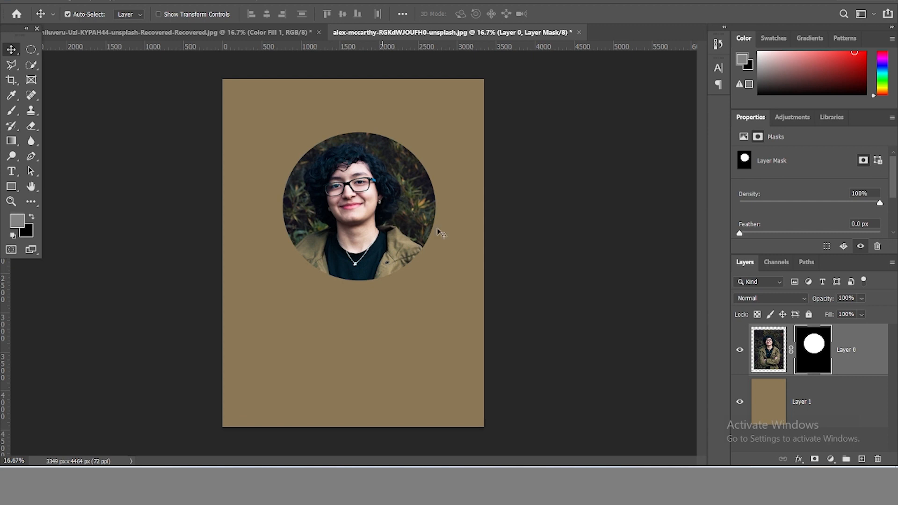
Step: Unlink Layer 0 from its mask and move only the photo right to X 688 px inside the circle
left_click(790, 351)
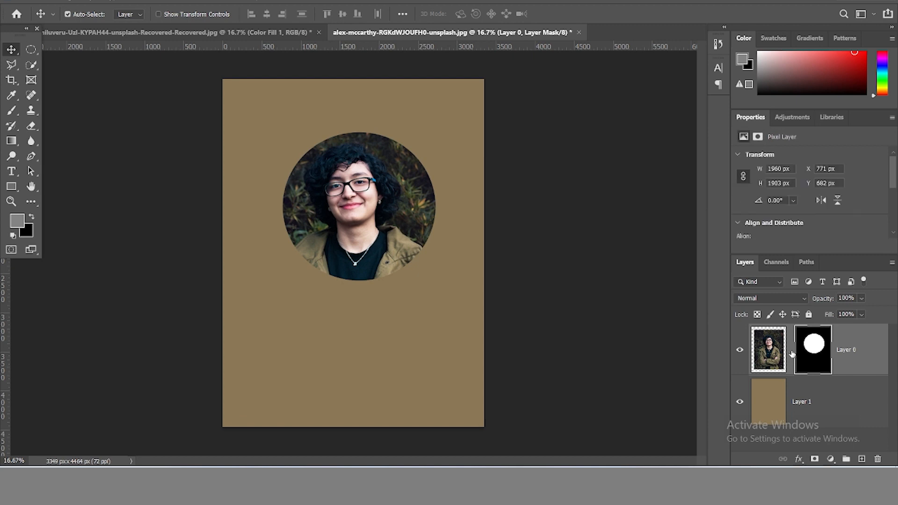
left_click(764, 351)
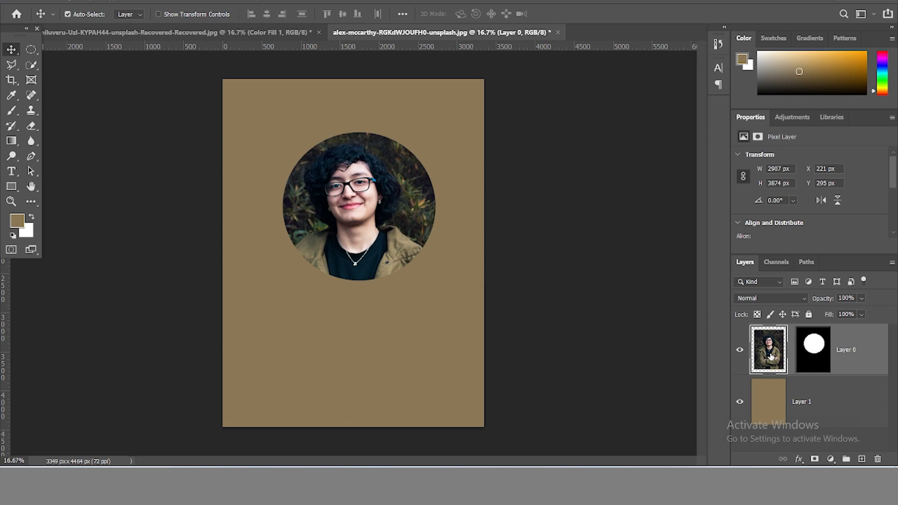
left_click_drag(364, 195, 399, 190)
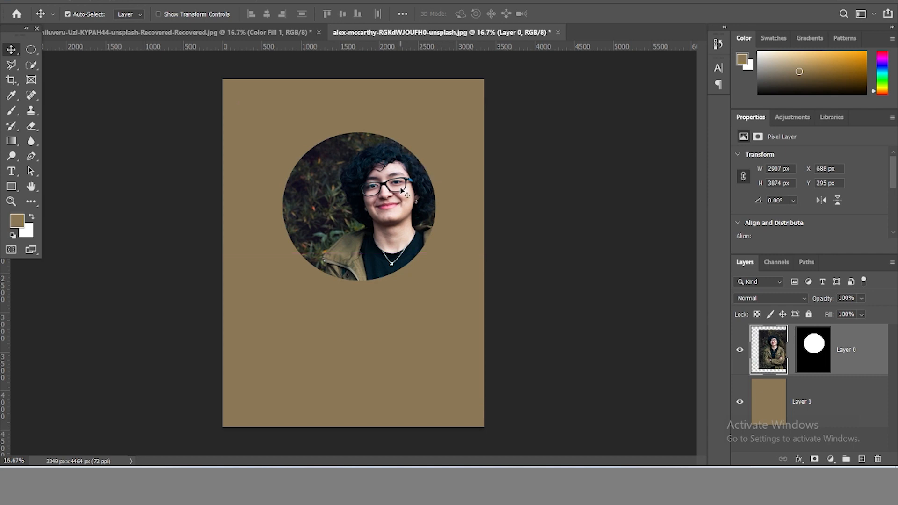
Step: Move only Layer 0's mask about 377 px to the right so the circle frames the face again
left_click(812, 344)
left_click_drag(381, 171, 408, 173)
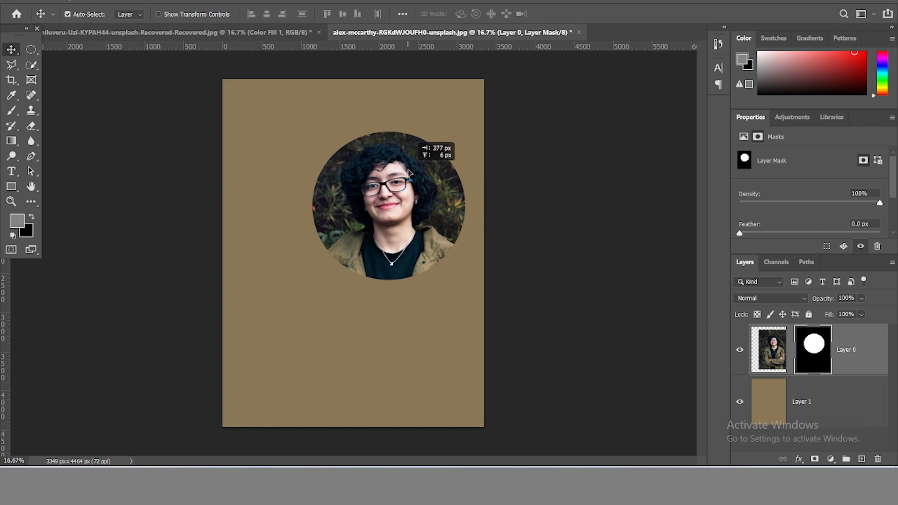
left_click_drag(408, 172, 409, 172)
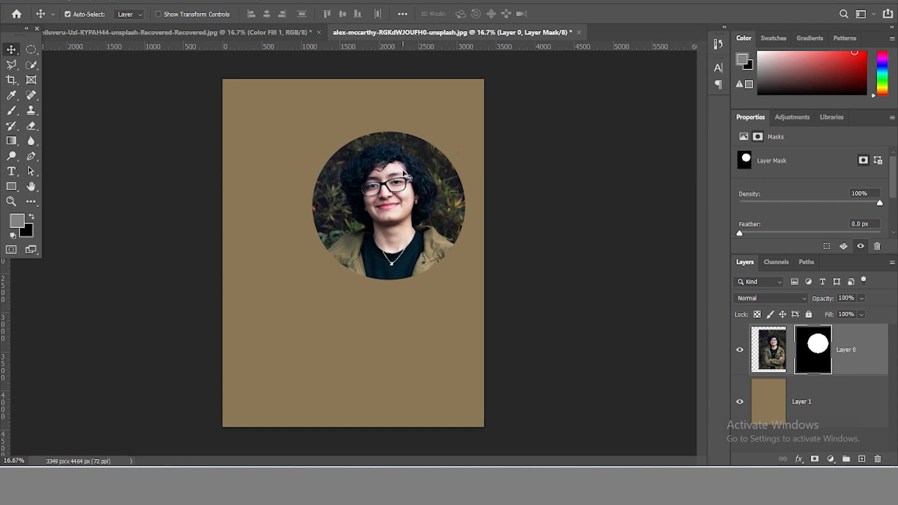
Step: Relink Layer 0 with its mask and move both together down and left, placing the photo at X 221, Y 590 px
left_click(791, 355)
left_click_drag(414, 190, 381, 214)
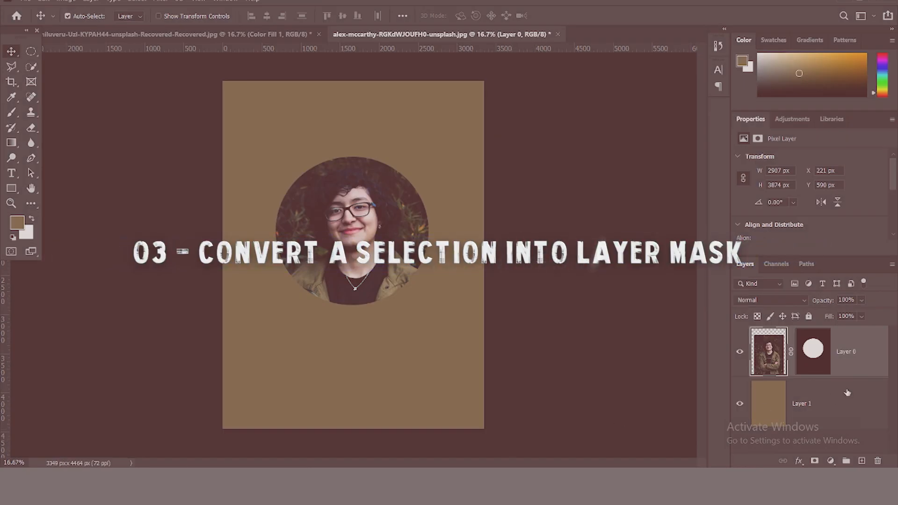
Step: Remove the mask from Layer 0 and move the full photo up to Y 357 px
left_click(826, 359)
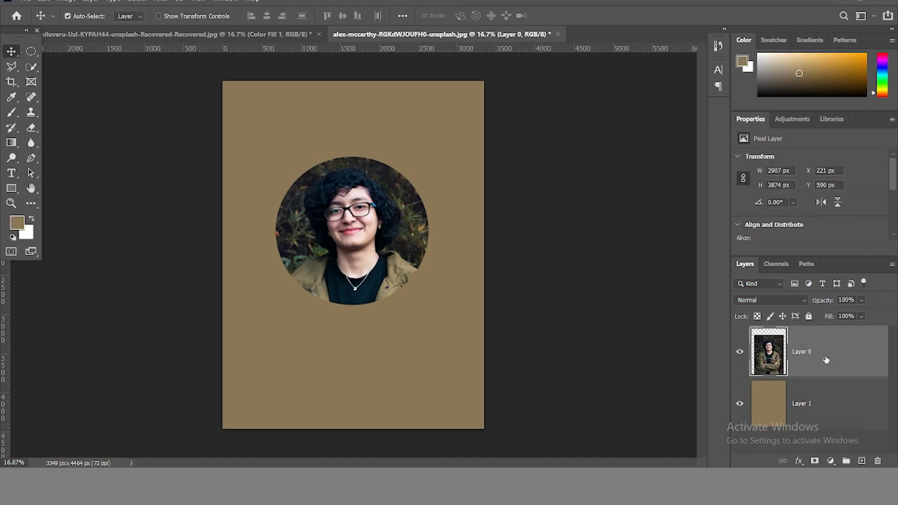
left_click_drag(336, 184, 340, 165)
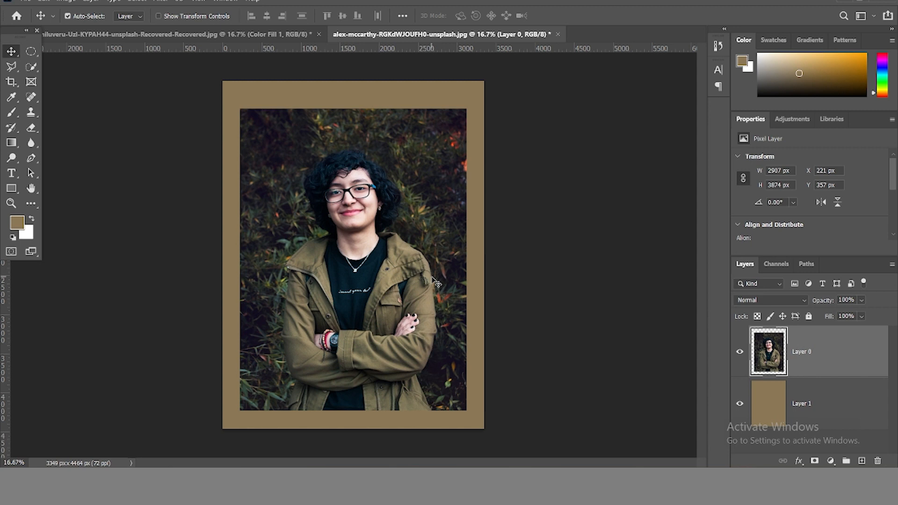
Step: Convert a circular selection about 2044 px wide around the face, positioned at X 653, Y 737 px, into a mask on Layer 0
left_click(31, 52)
right_click(30, 52)
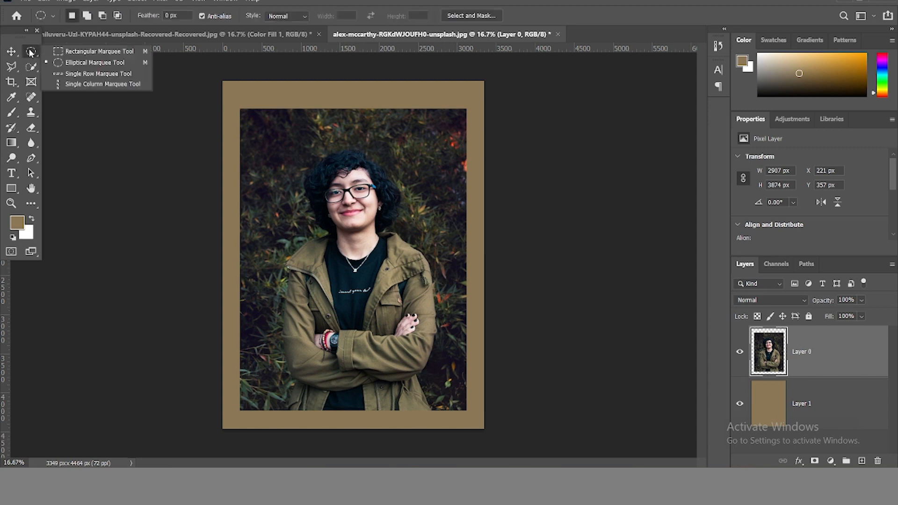
left_click(72, 62)
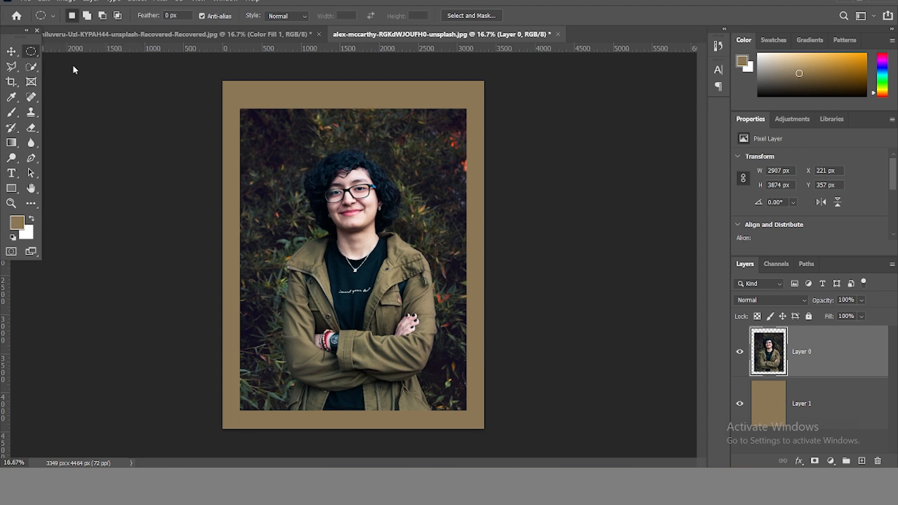
left_click_drag(286, 140, 445, 338)
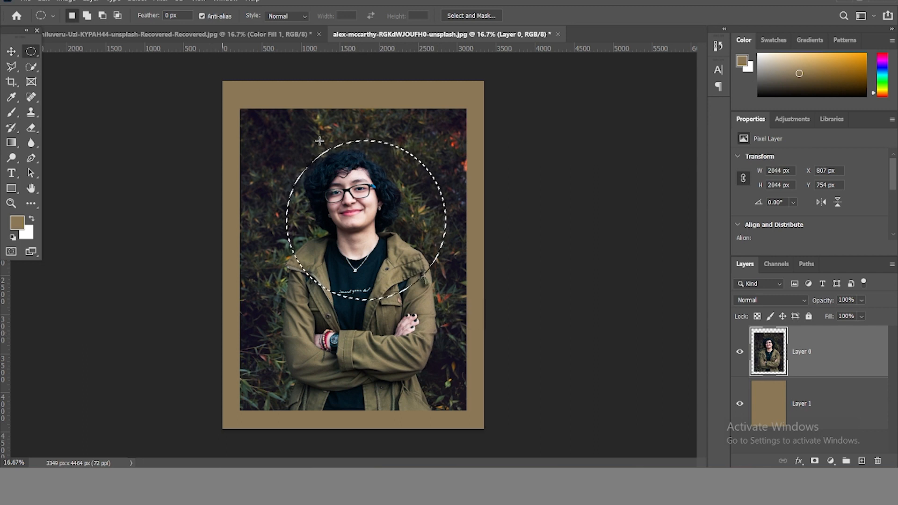
mouse_move(355, 203)
left_mouse_down()
mouse_move(352, 192)
mouse_move(353, 204)
left_mouse_up()
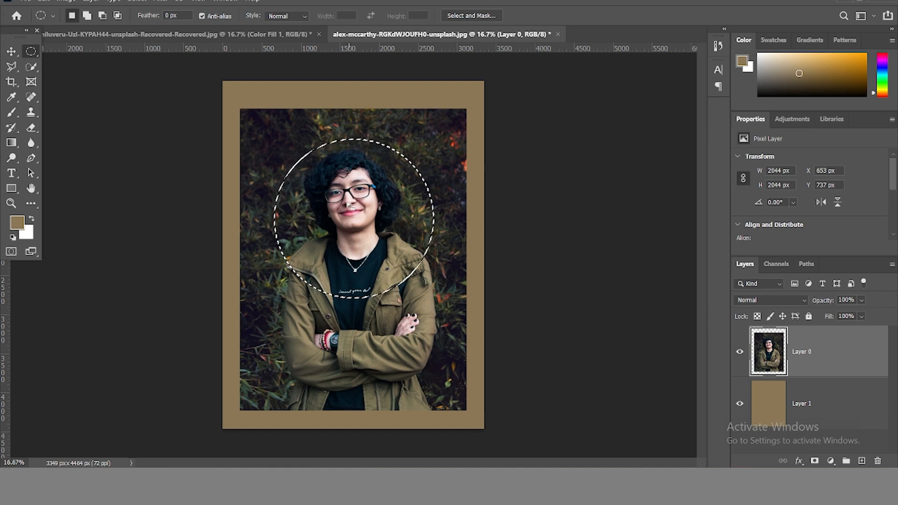
left_click(814, 460)
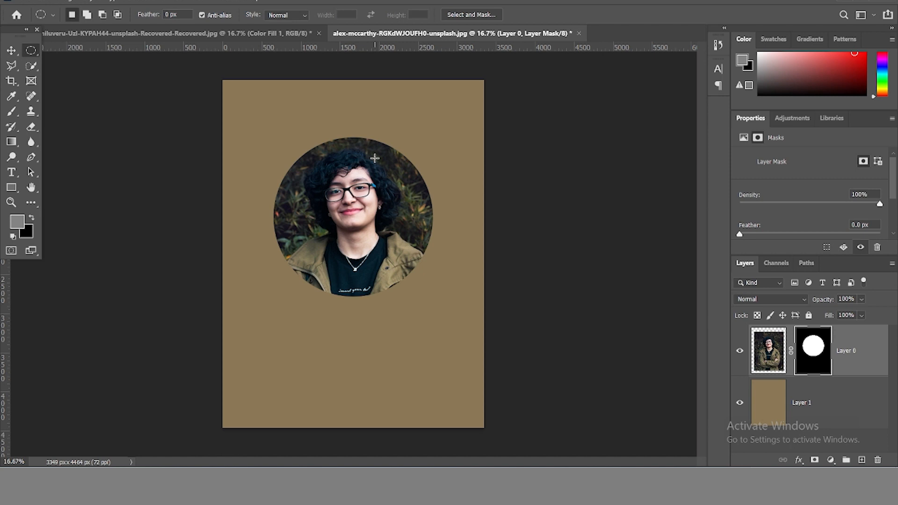
Step: Select Layer 0's mask and make it fully white so the whole photo shows
left_click(837, 350)
left_click(822, 343)
key("ctrl+i")
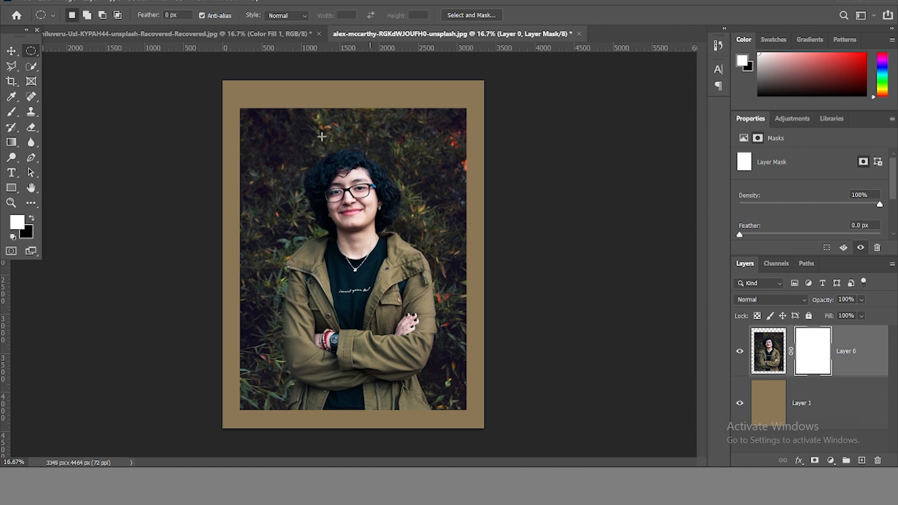
Step: Select three separate ellipses over the photo, fill them with the black background colour on Layer 0's mask, and deselect
left_click_drag(273, 123, 366, 213)
key("shift")
left_click_drag(284, 250, 397, 345)
left_click_drag(402, 148, 464, 207)
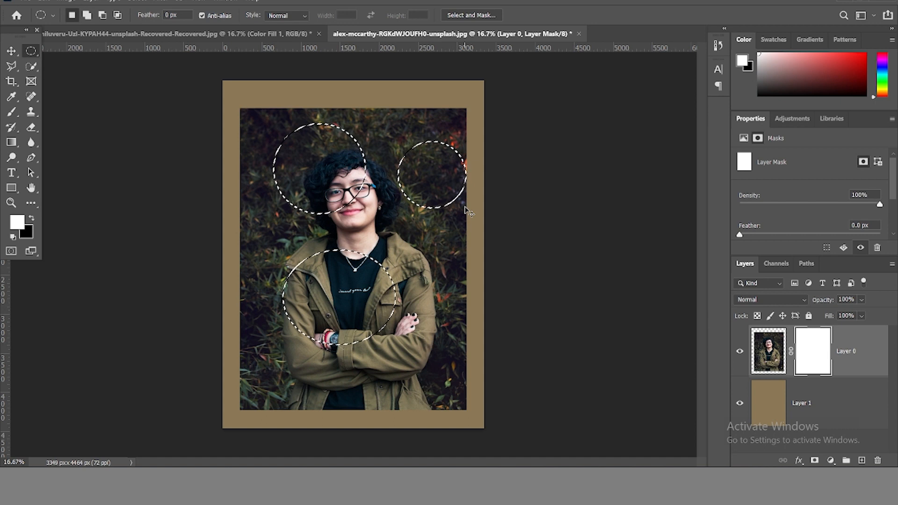
key("Delete")
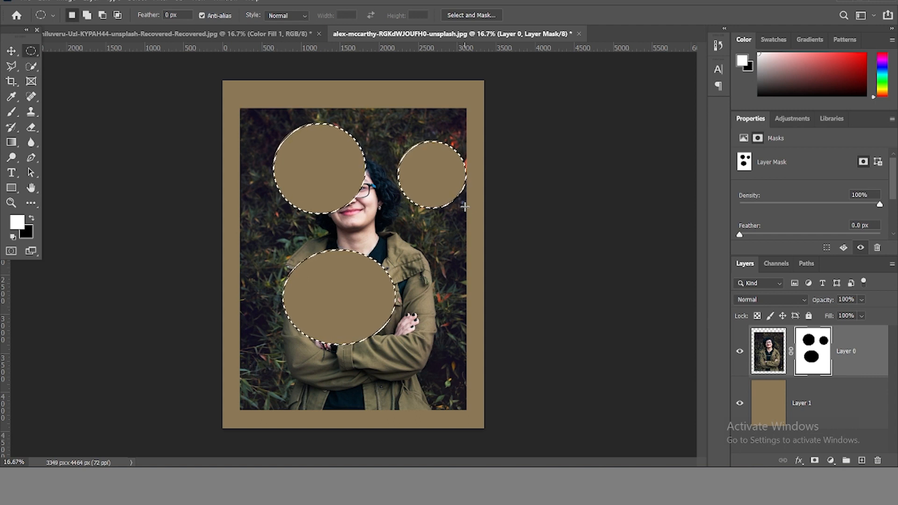
key("ctrl+d")
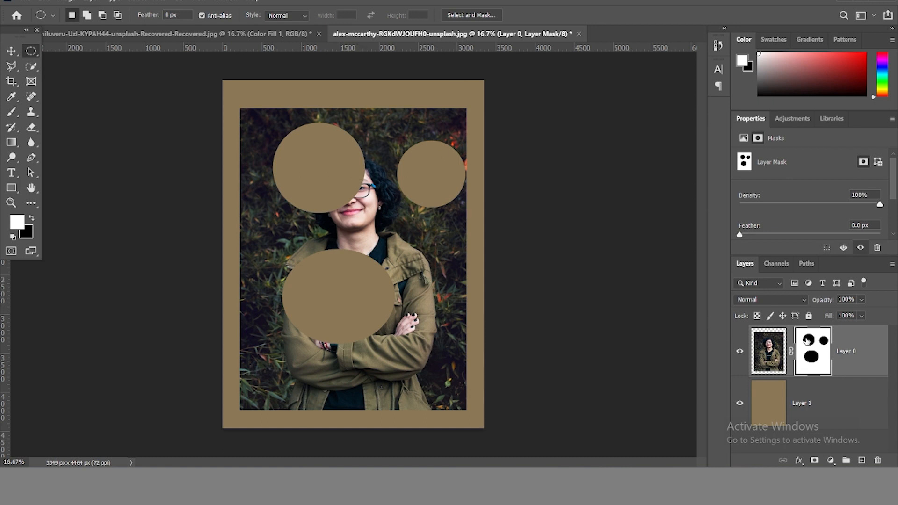
Step: Fill Layer 0's mask with white, and refill it with black after swapping the foreground and background colours
key("alt+BackSpace")
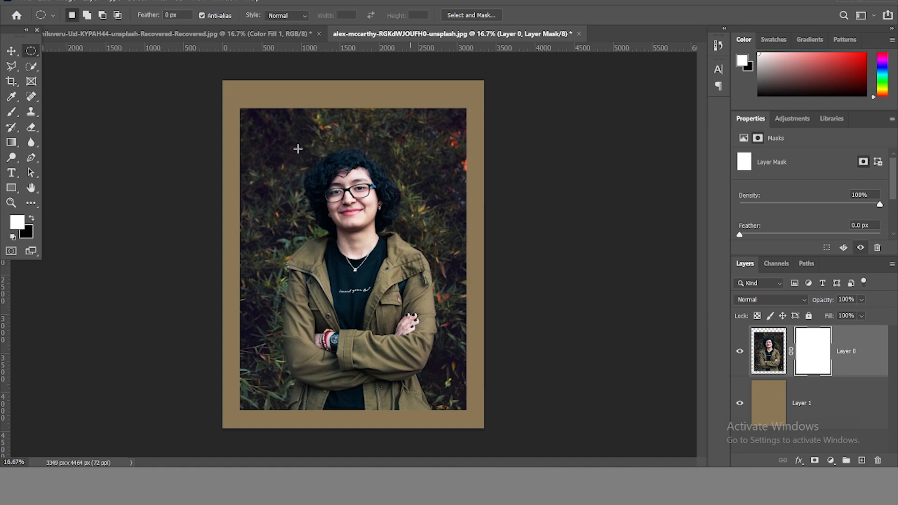
left_click(35, 217)
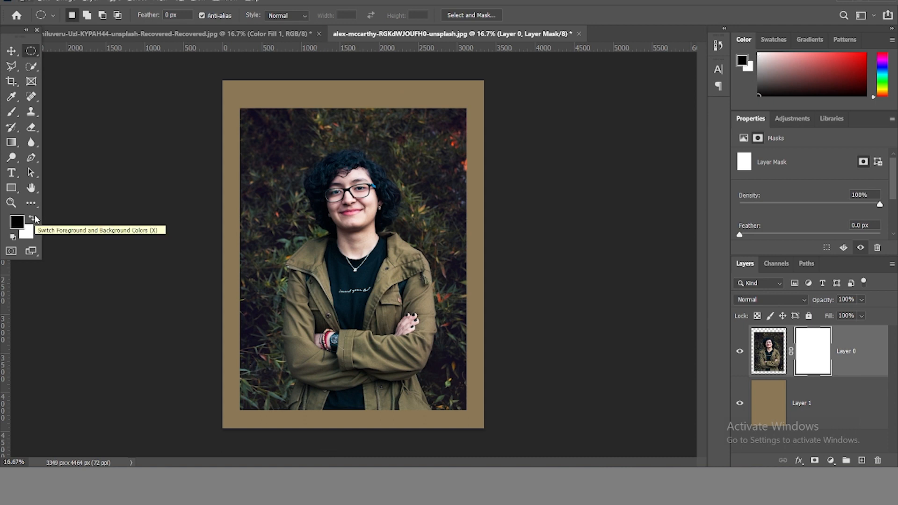
key("alt+BackSpace")
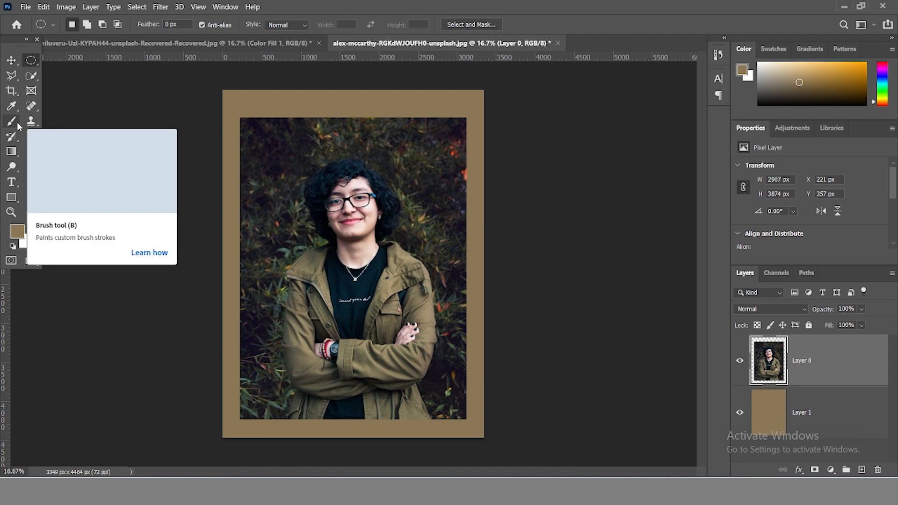
key("b")
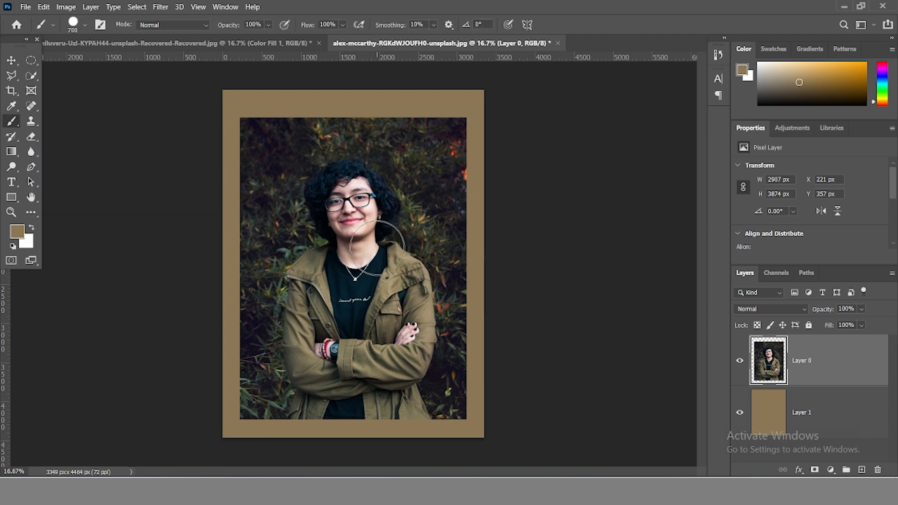
left_click(15, 66)
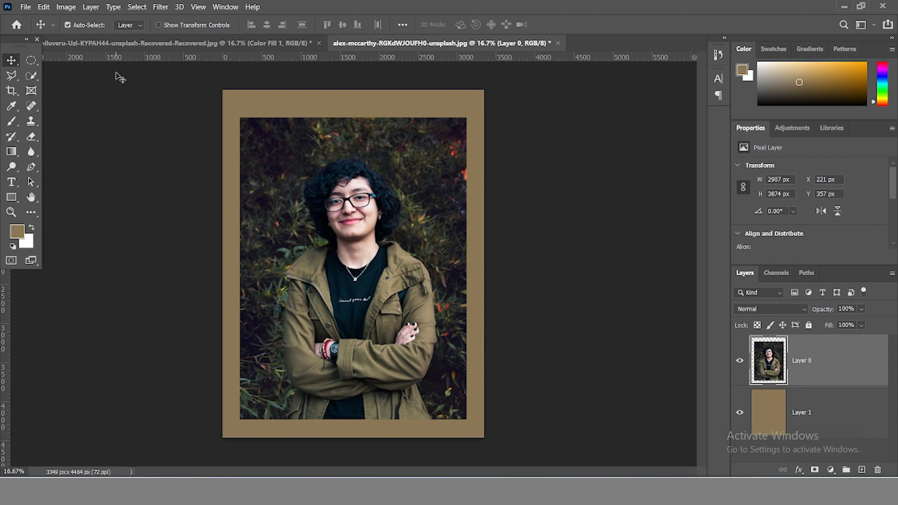
Step: Open the keyboard shortcuts editor and find the Layer Mask entries under the Layer menu commands
left_click(45, 7)
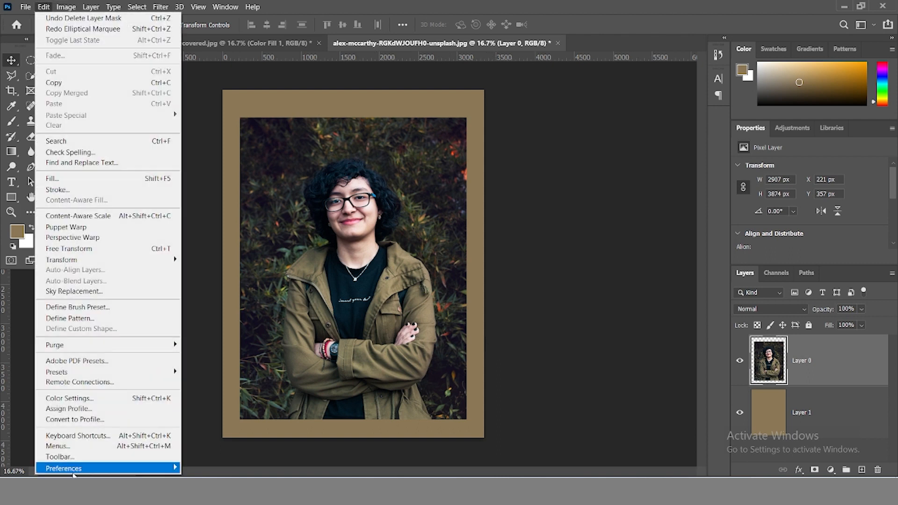
left_click(81, 436)
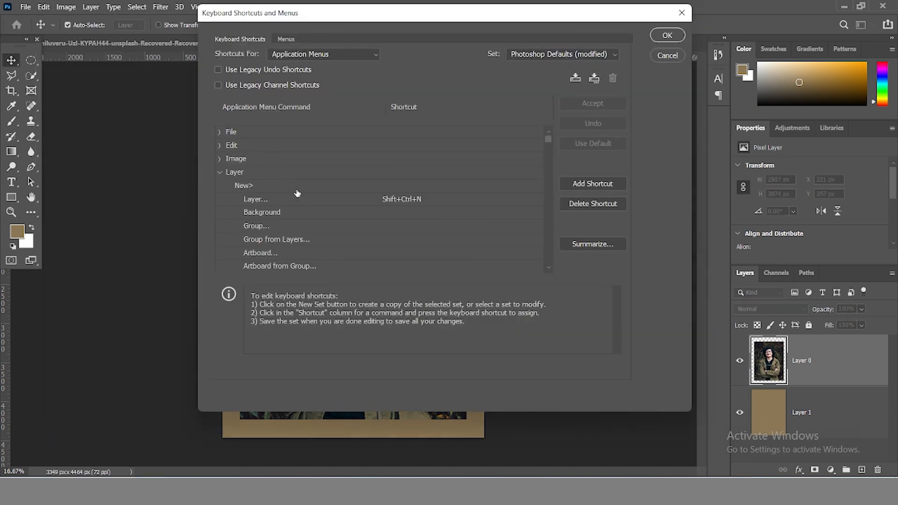
left_click(243, 176)
left_click(220, 174)
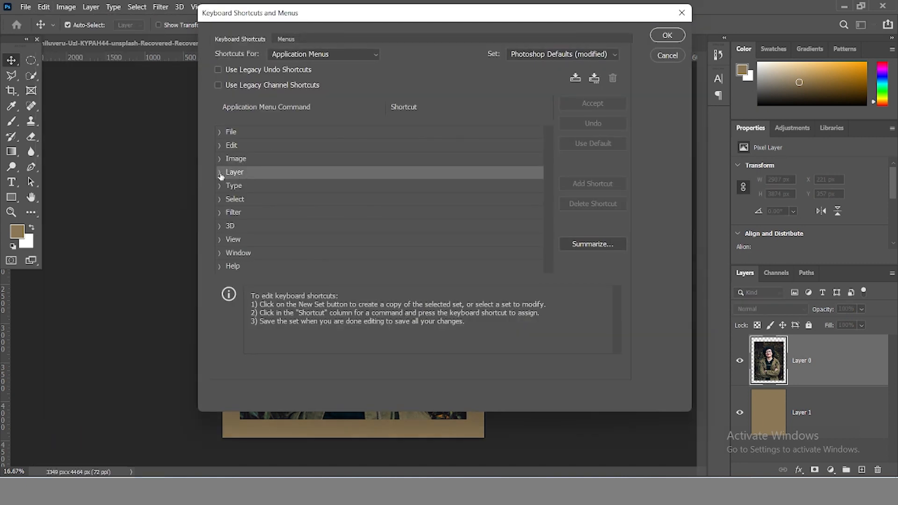
left_click(219, 174)
scroll(288, 235, "down", 10)
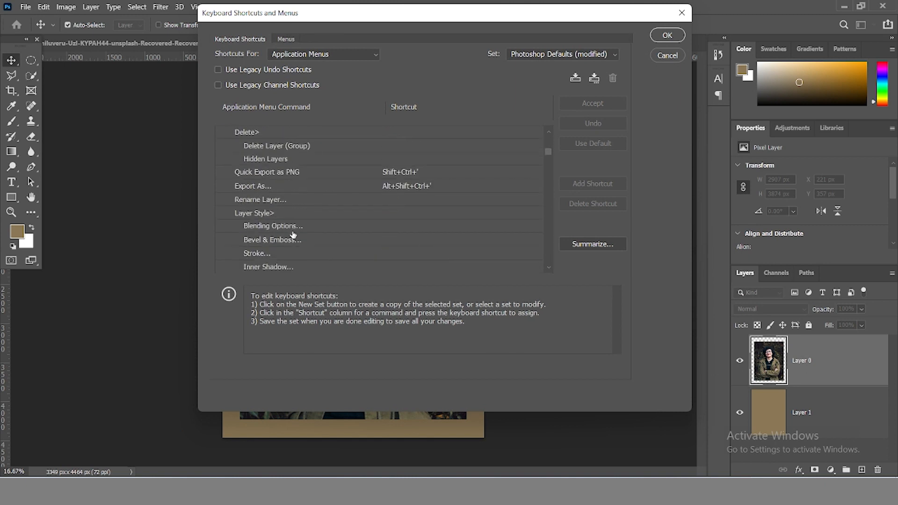
scroll(293, 234, "down", 10)
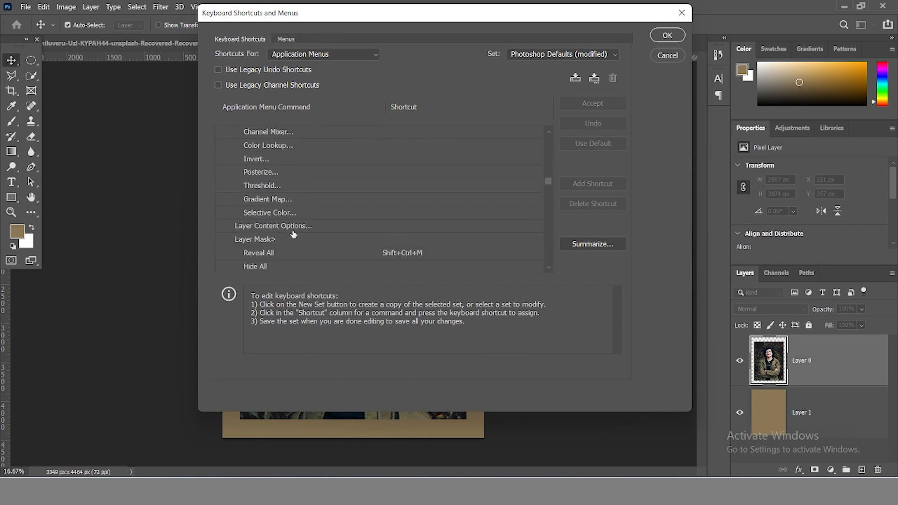
Step: Clear the shortcut of the Layer Mask command Reveal All, assign Shift+Ctrl+M to it, and accept the shortcut settings
left_click(277, 258)
key("BackSpace")
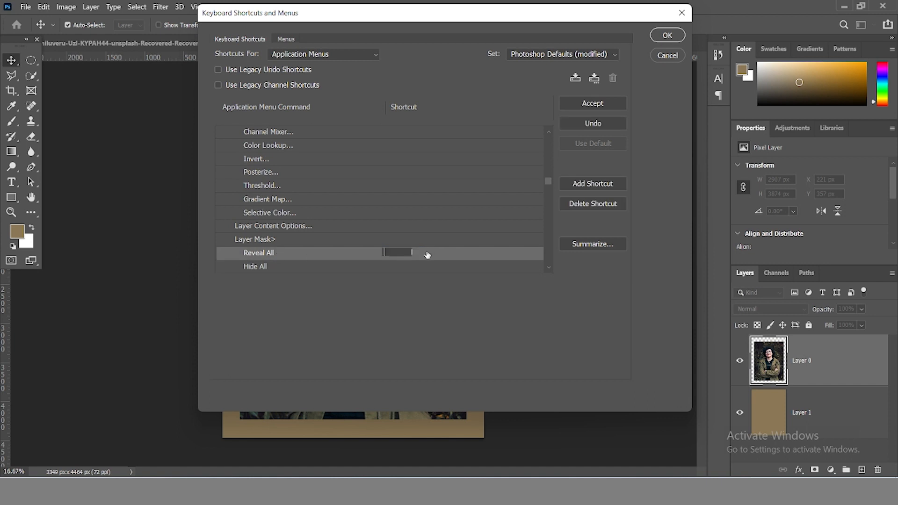
left_click(243, 307)
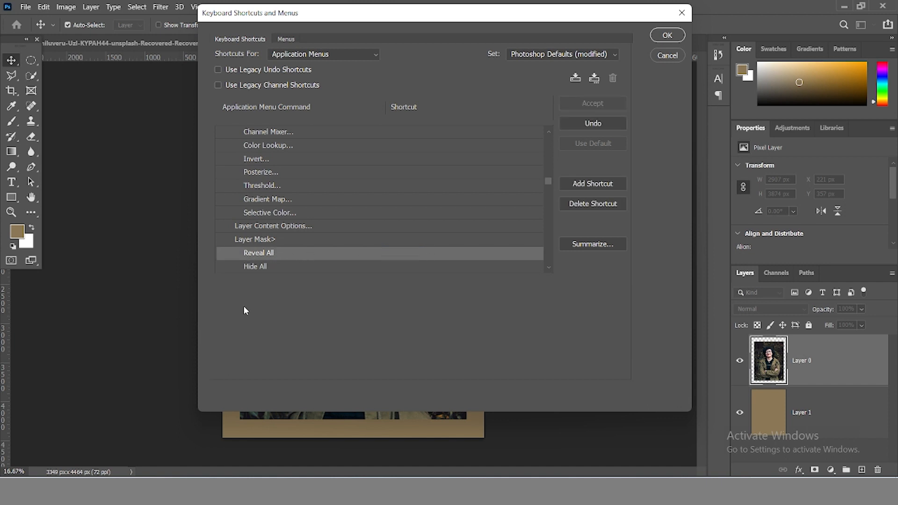
left_click(255, 256)
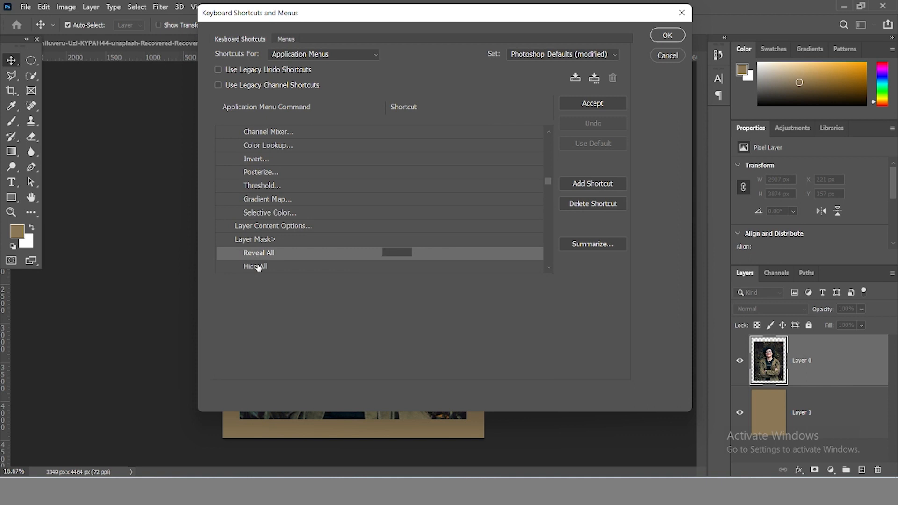
left_click(258, 267)
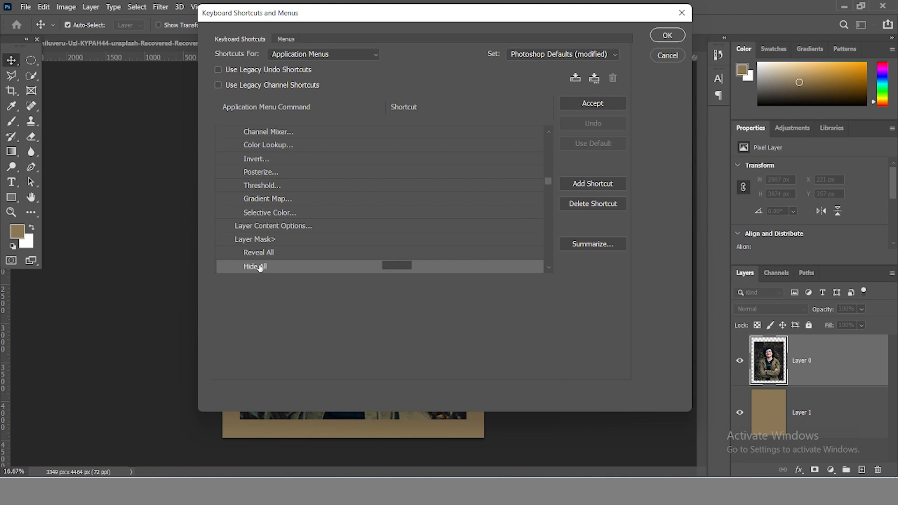
left_click(257, 252)
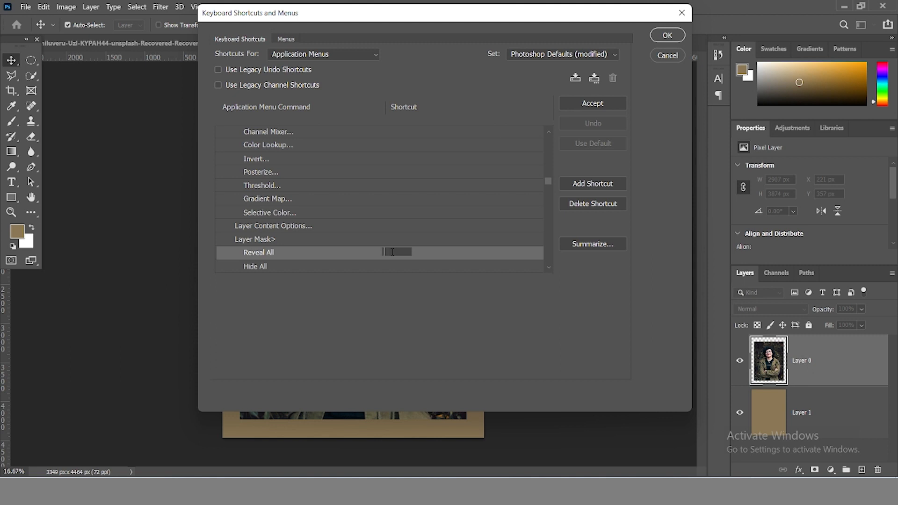
key("f")
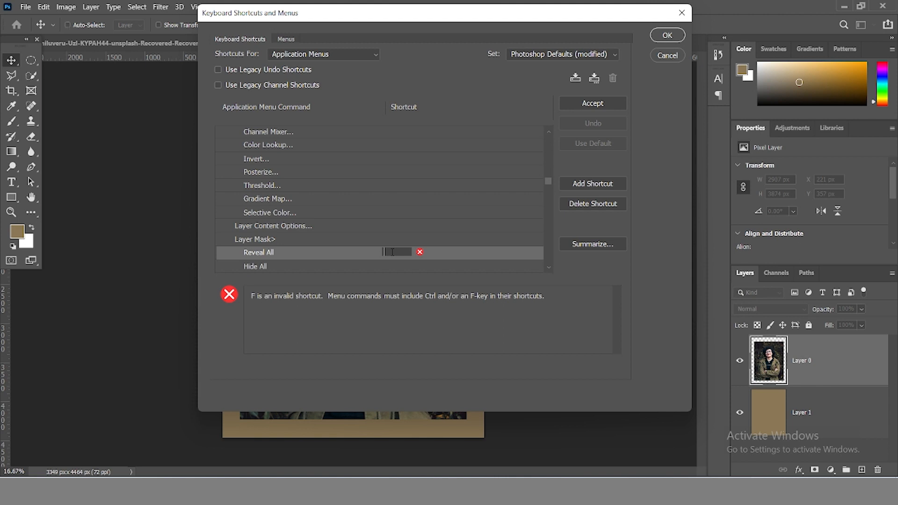
key("ctrl+shift+m")
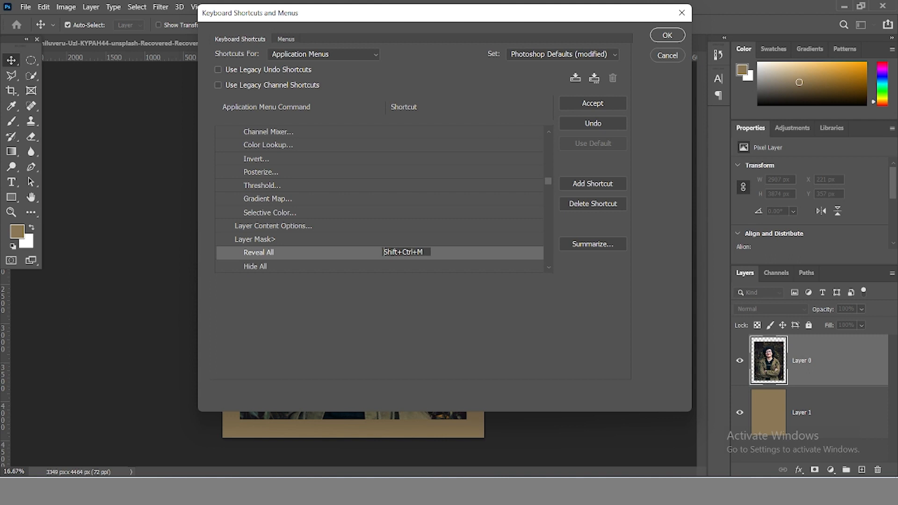
left_click(667, 41)
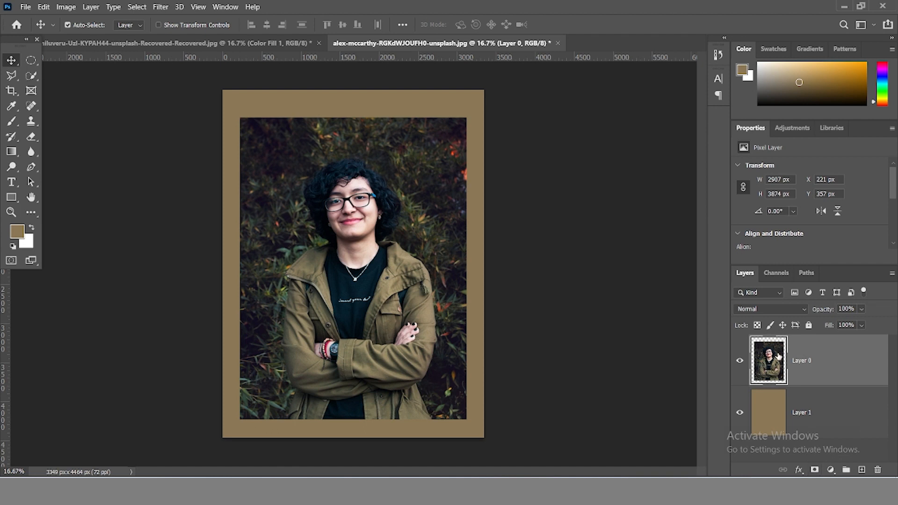
Step: Add a white Reveal All mask to Layer 0
key("ctrl")
key("ctrl+z")
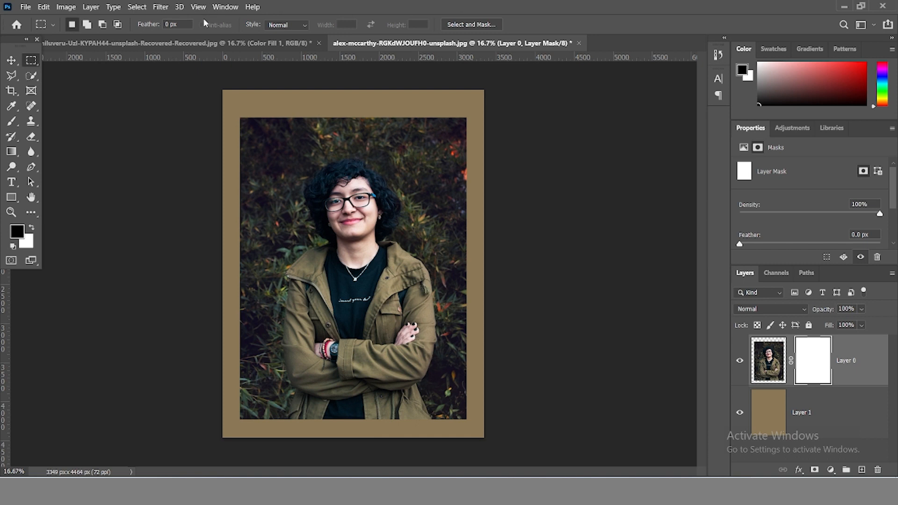
Step: Place the Downloads photo of the hooded person in a denim jacket as an embedded layer, scale it to about 113%, and hide it
left_click(26, 8)
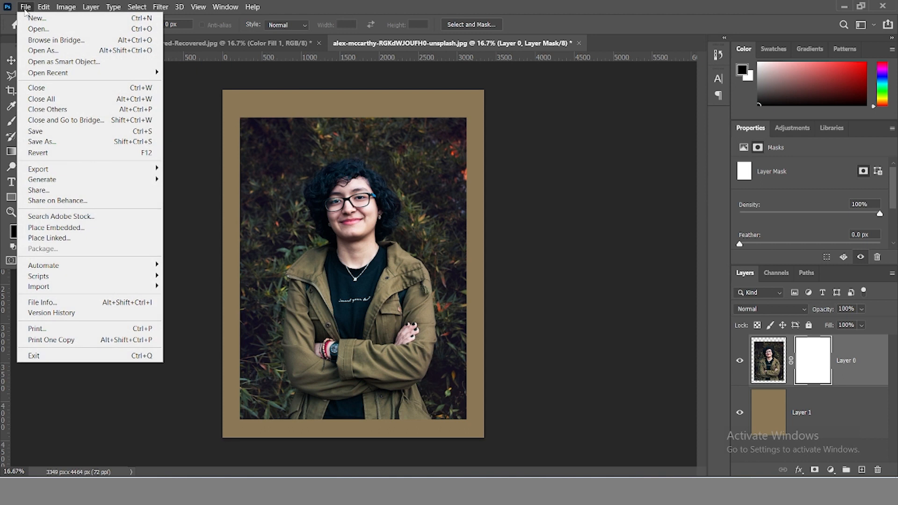
left_click(79, 228)
left_click(264, 196)
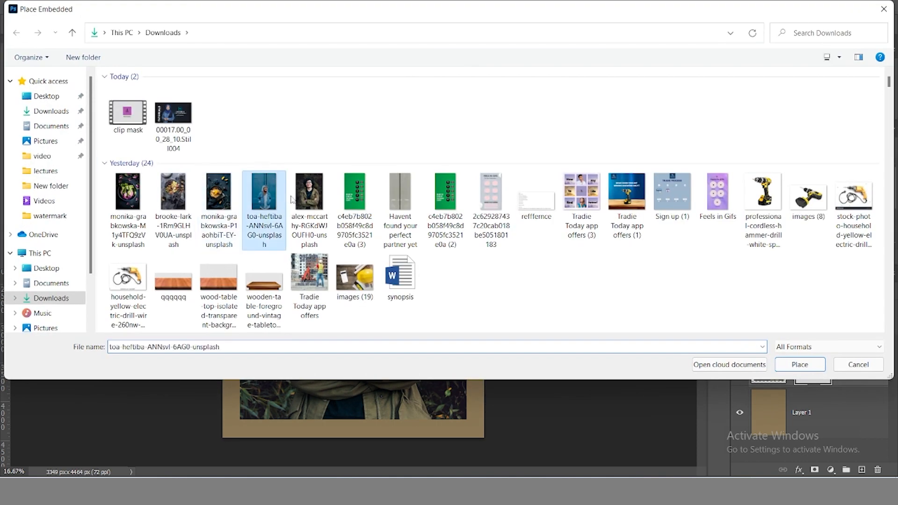
key("Return")
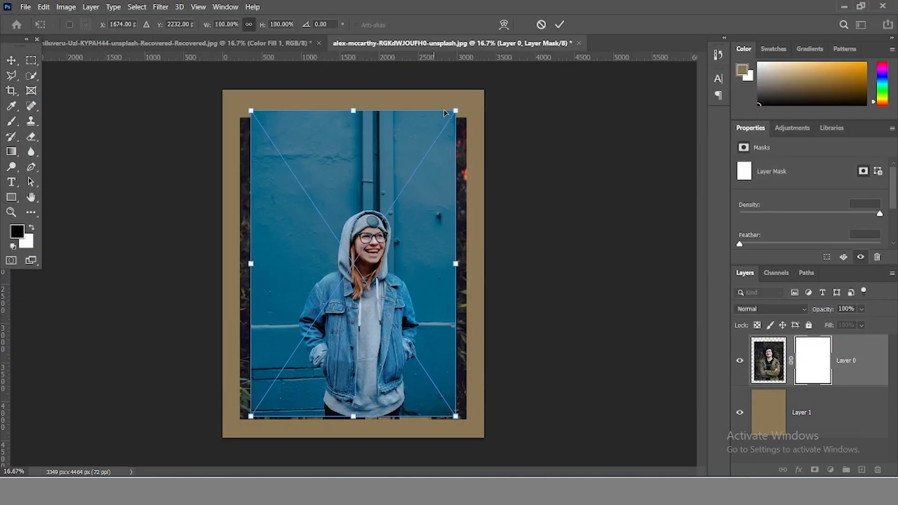
left_click_drag(456, 111, 466, 93)
left_click_drag(263, 408, 235, 437)
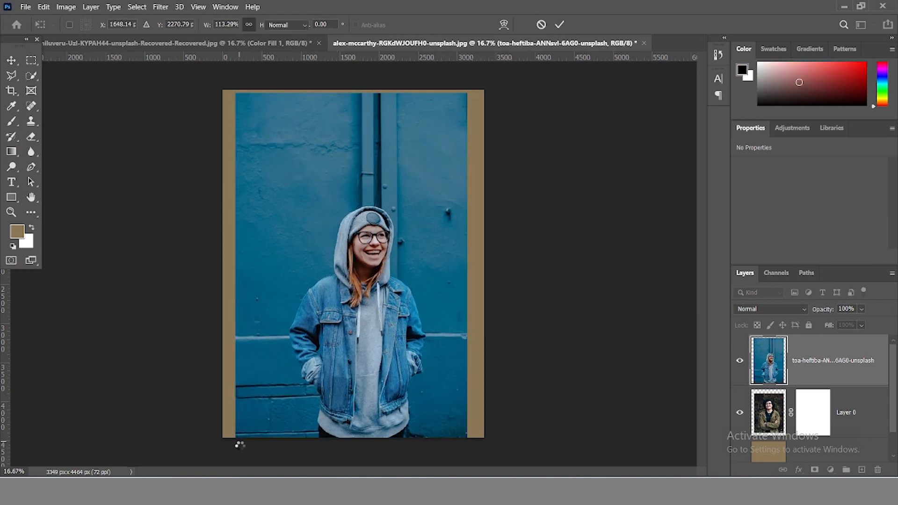
key("Return")
left_click(738, 361)
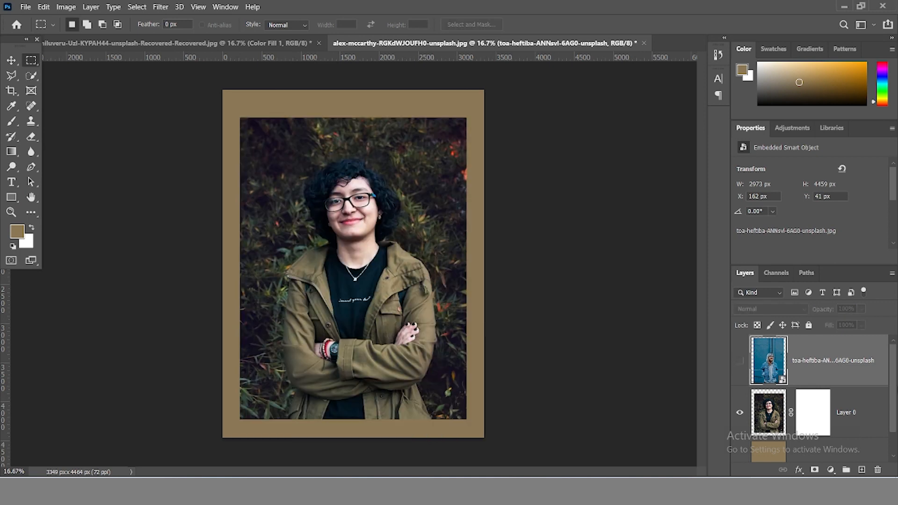
Step: On Layer 0's mask, fill everything outside a rectangle inset from the photo's edges with black, and clear the selection
left_click(830, 425)
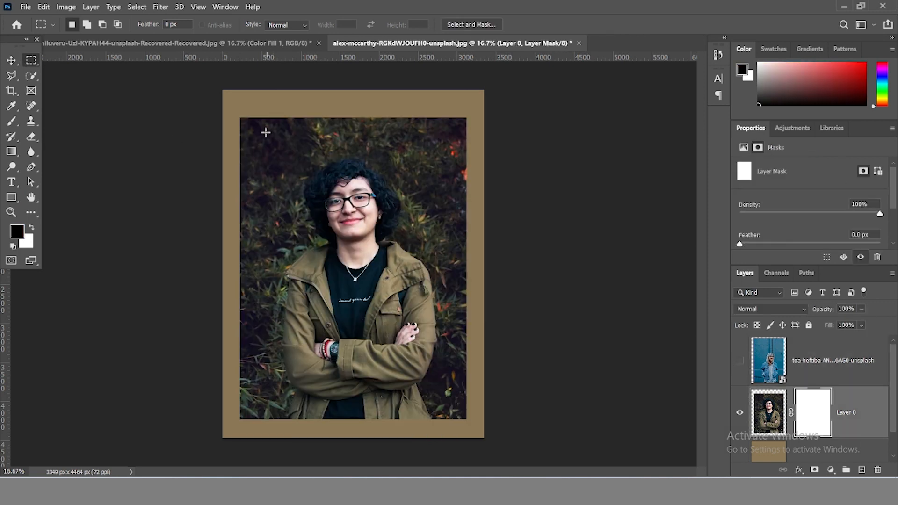
left_click_drag(258, 135, 453, 401)
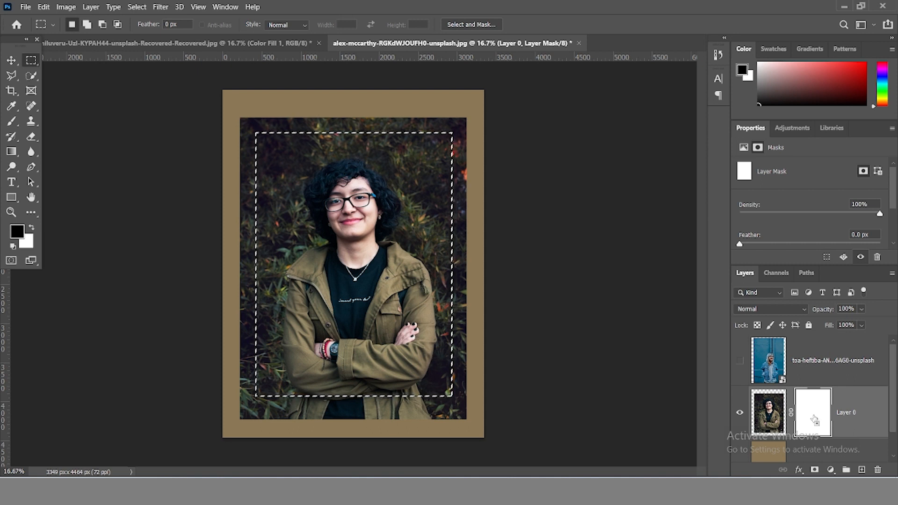
key("ctrl+shift+i")
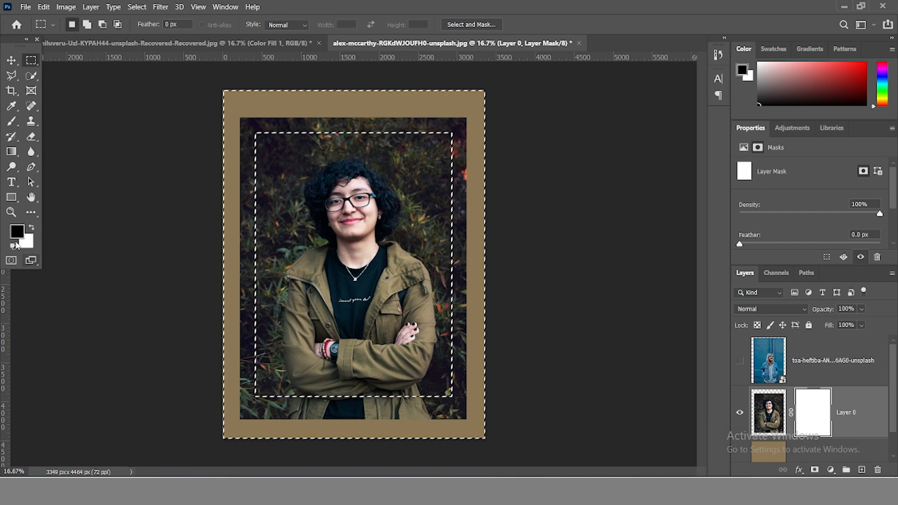
key("alt+BackSpace")
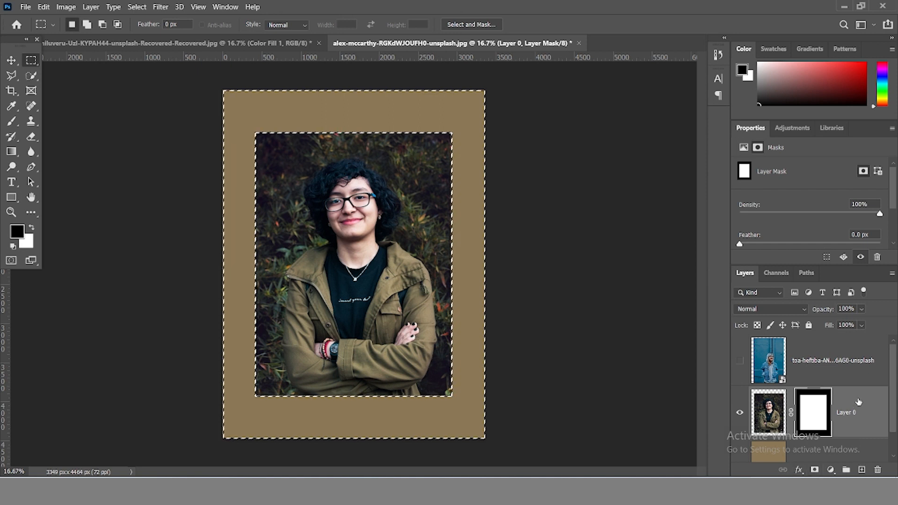
left_click(437, 251)
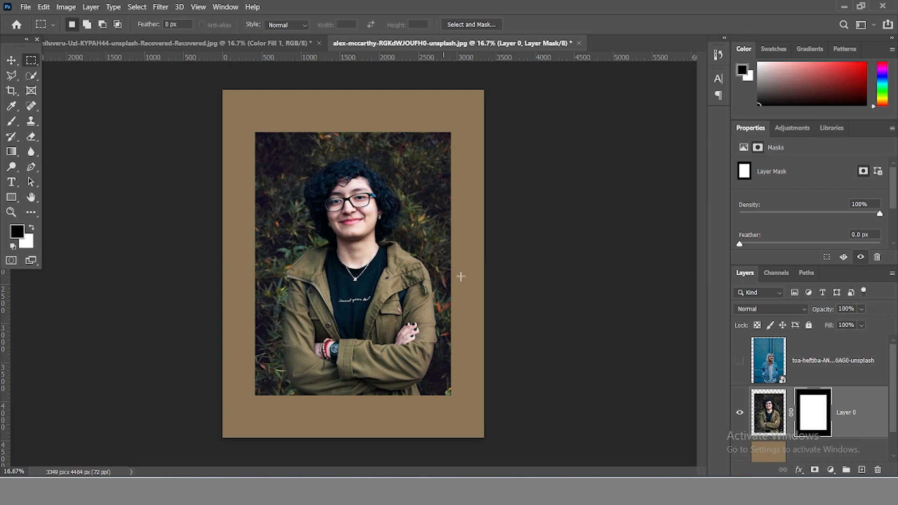
Step: Unlink Layer 0's mask, shift the photo inside it to X 281, Y 387 px, and link the mask again
left_click(791, 412)
mouse_move(367, 284)
left_mouse_down()
mouse_move(379, 267)
mouse_move(359, 253)
mouse_move(366, 238)
mouse_move(359, 269)
mouse_move(364, 255)
mouse_move(381, 276)
mouse_move(383, 258)
mouse_move(387, 290)
mouse_move(379, 280)
left_mouse_up()
left_click(11, 60)
key("ctrl+d")
left_click(762, 408)
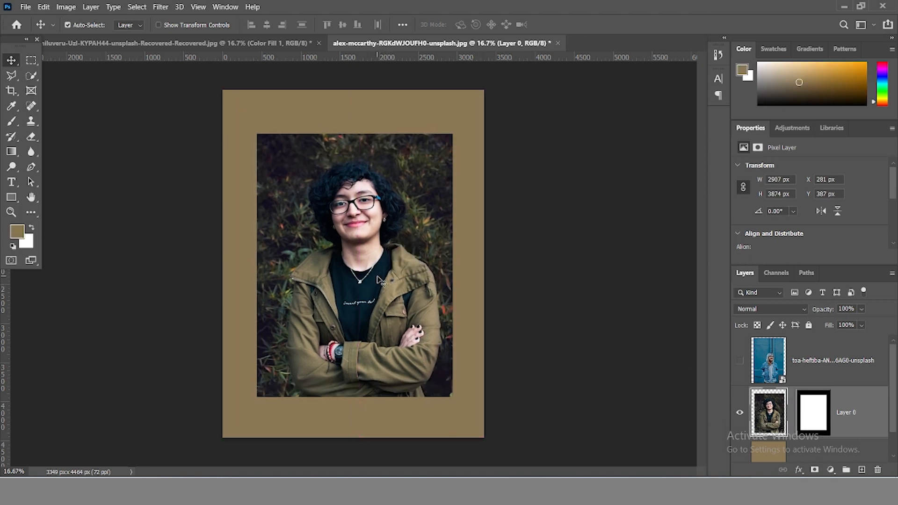
left_click(791, 416)
Step: Show the placed denim-jacket photo and copy Layer 0's mask onto its layer
left_click(739, 361)
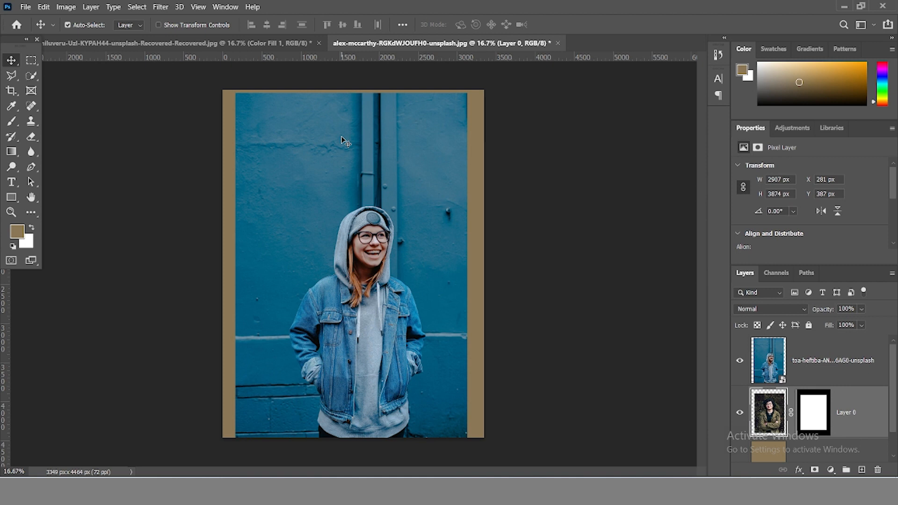
left_click(821, 425)
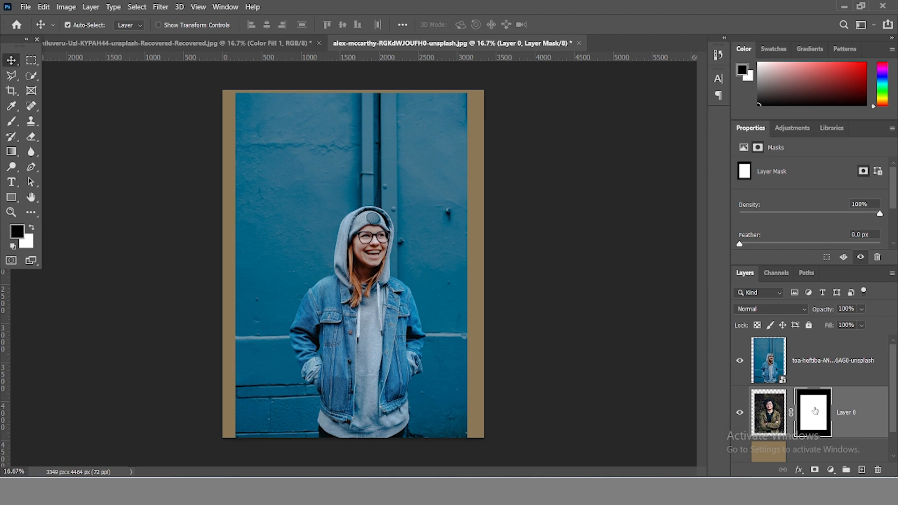
left_click_drag(814, 410, 809, 366)
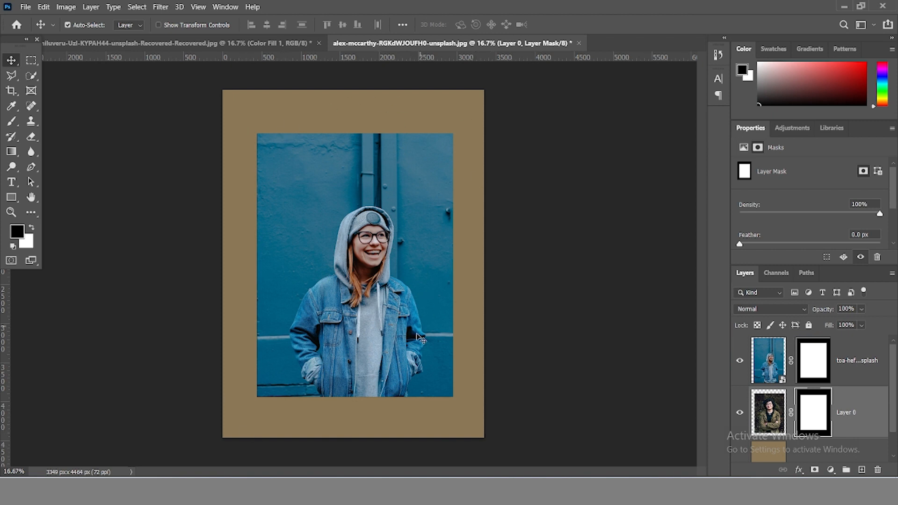
Step: Unlink the placed photo's mask, reposition the photo inside it to X 188, Y 95 px, and relink them
mouse_move(430, 269)
left_mouse_down()
mouse_move(423, 236)
mouse_move(431, 265)
left_mouse_up()
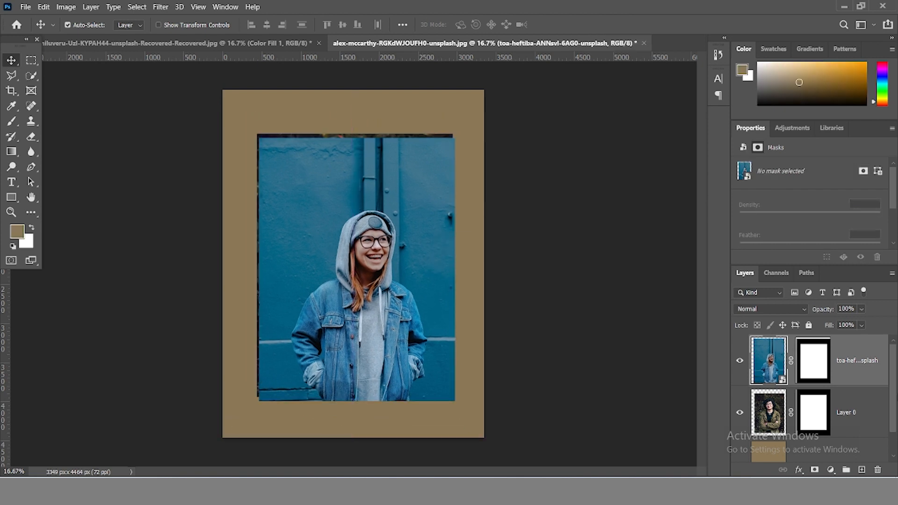
left_click(790, 361)
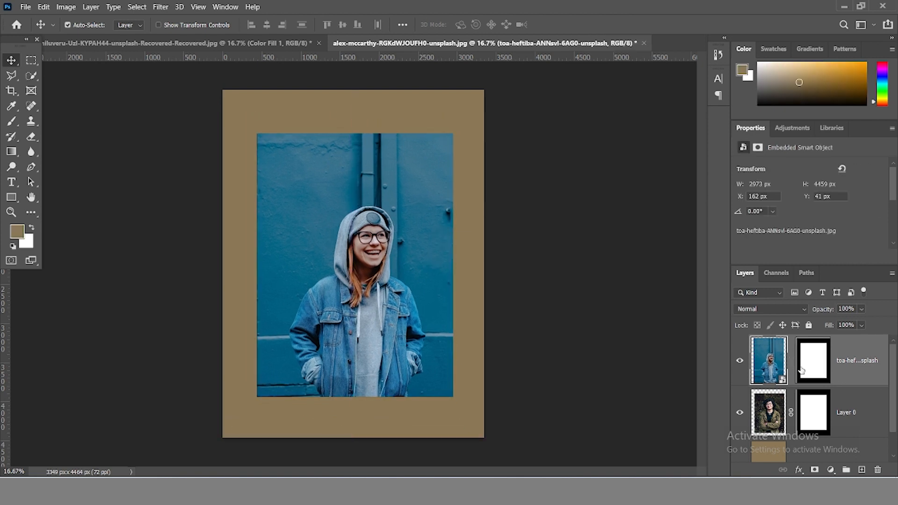
mouse_move(379, 255)
left_mouse_down()
mouse_move(384, 246)
mouse_move(370, 249)
mouse_move(379, 260)
mouse_move(386, 254)
mouse_move(379, 258)
left_mouse_up()
left_click(796, 364)
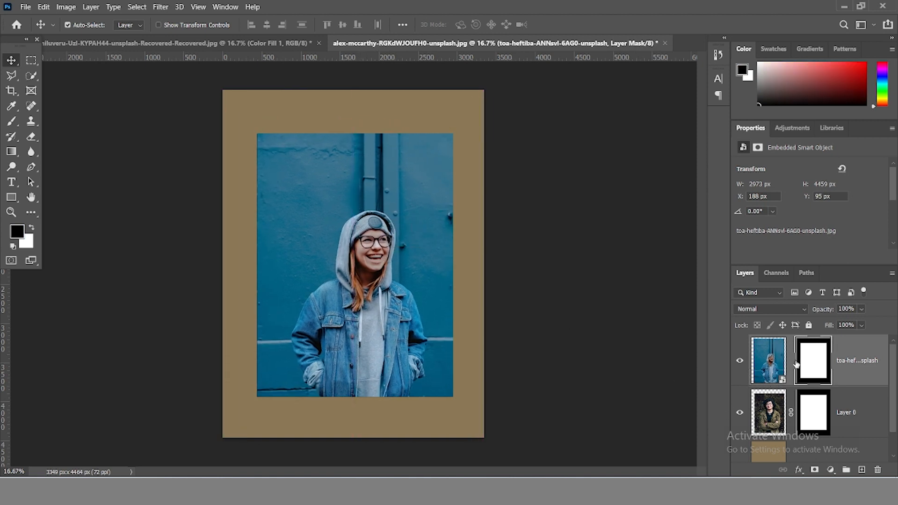
left_click(785, 363)
left_click(791, 360)
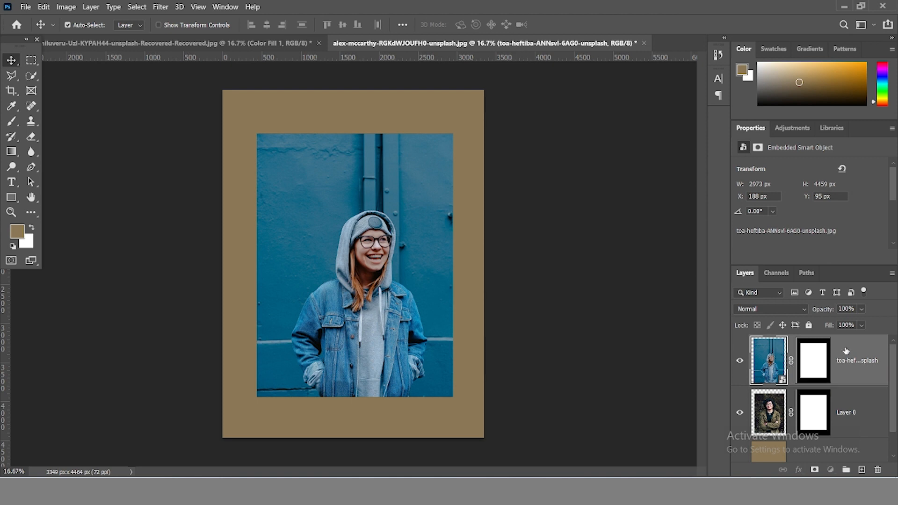
Step: Group the denim-jacket photo layer with Layer 0 and copy the denim-jacket photo's mask onto the group
left_click(844, 406, "shift")
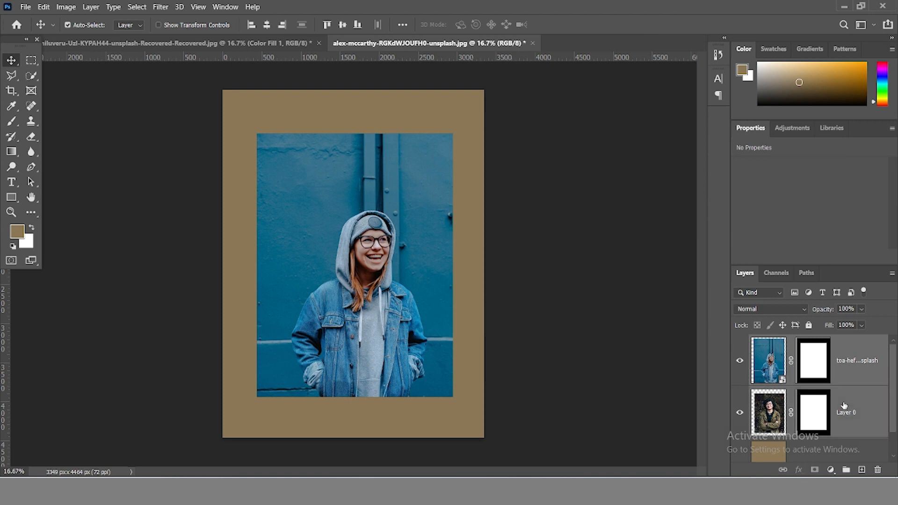
left_click(845, 469)
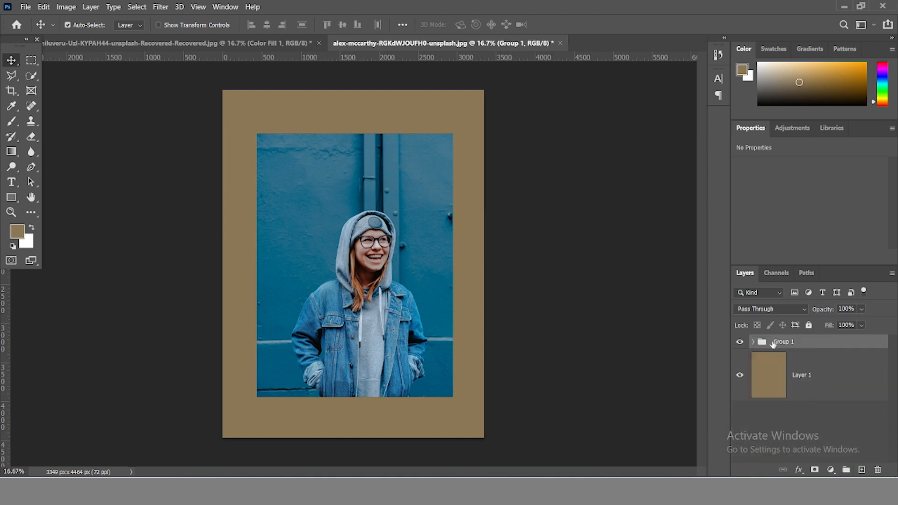
left_click(753, 341)
left_click(844, 378)
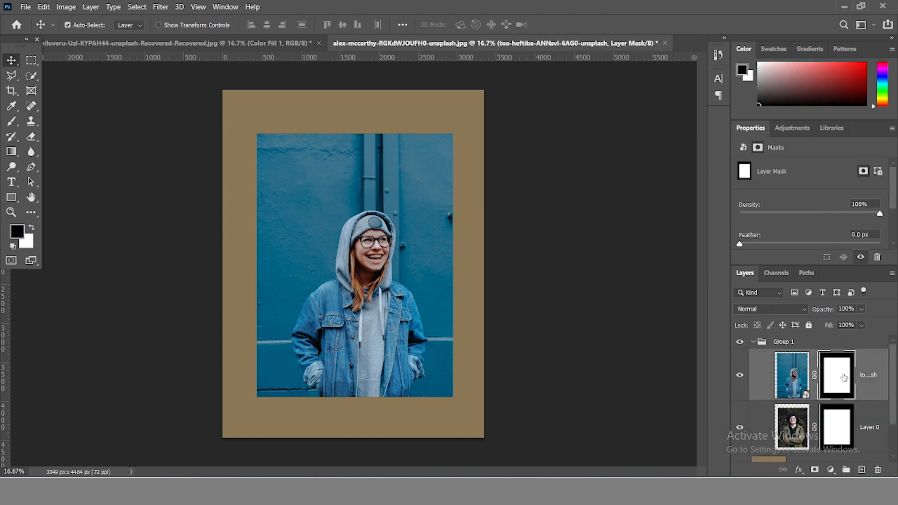
left_click_drag(844, 380, 819, 346)
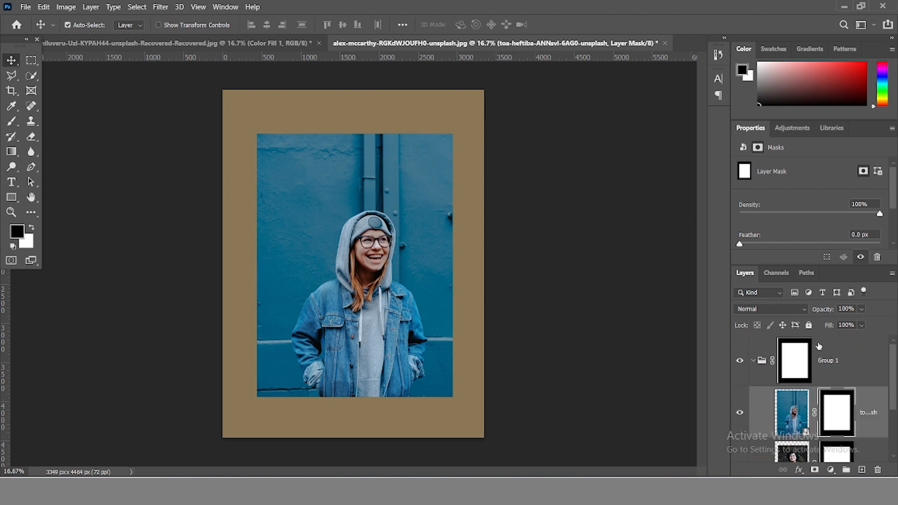
Step: Fill the layer masks of the denim-jacket photo and Layer 0 inside Group 1 with white
scroll(865, 388, "down", 2)
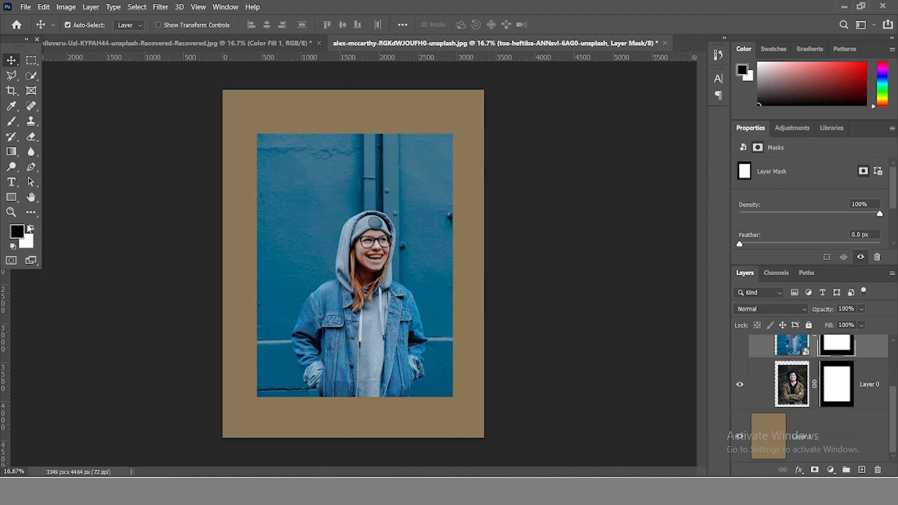
left_click(32, 228)
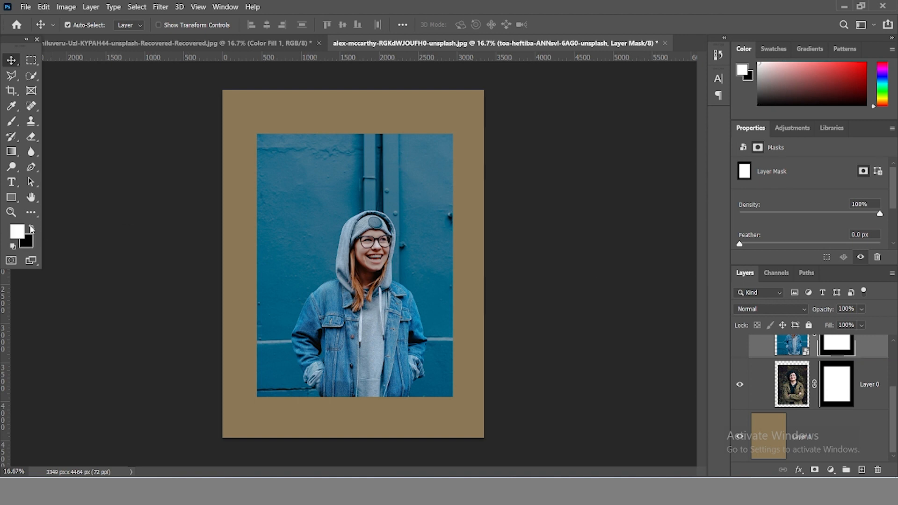
key("alt+BackSpace")
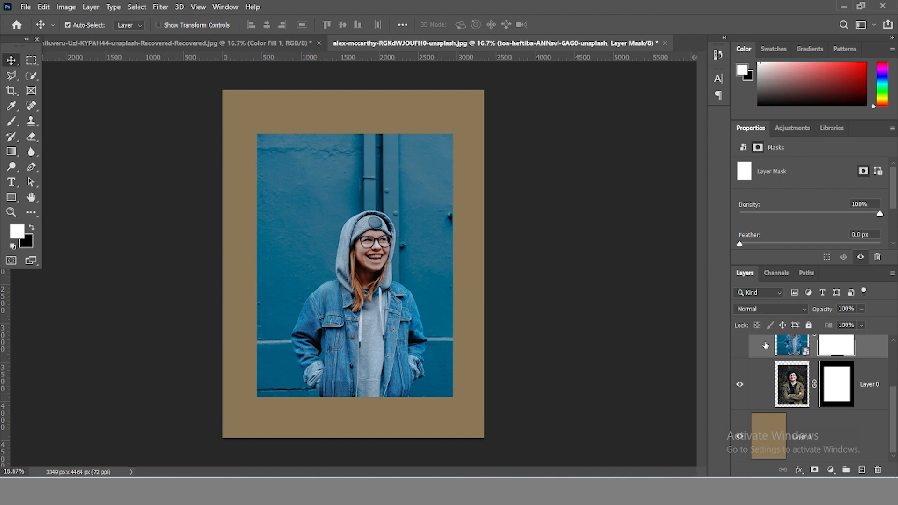
left_click(824, 381)
key("alt+BackSpace")
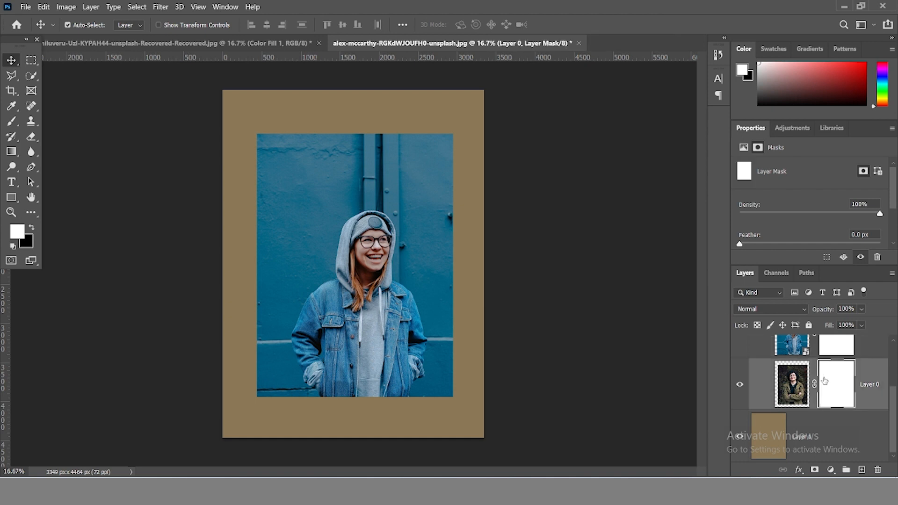
scroll(824, 381, "up", 2)
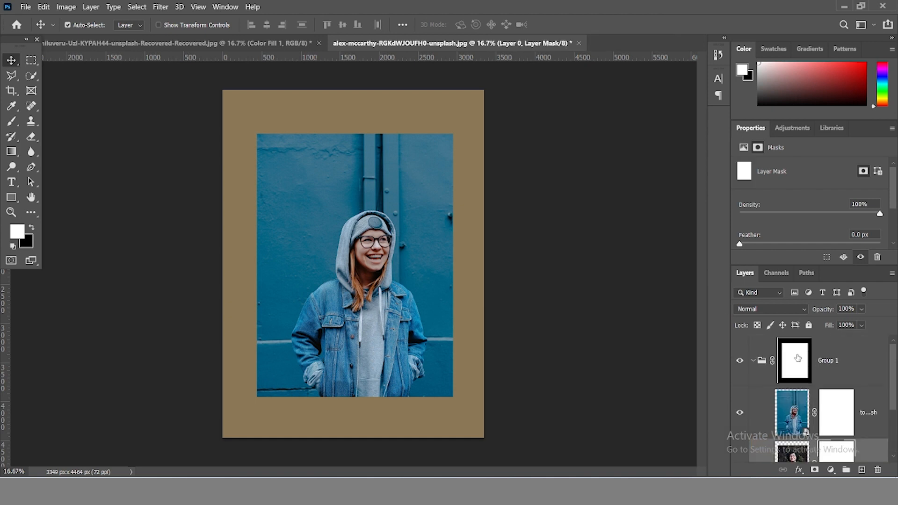
left_click(739, 360)
left_click(739, 360)
Step: On Group 1's mask, fill everything outside a smaller rectangle inset from the visible photo with black, and check both photos through it
scroll(809, 398, "down", 1)
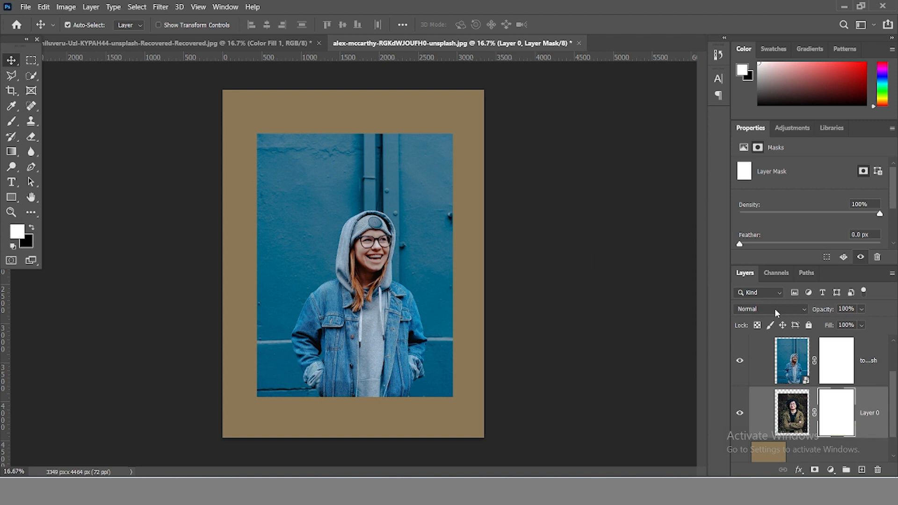
scroll(823, 376, "up", 1)
left_click(819, 365)
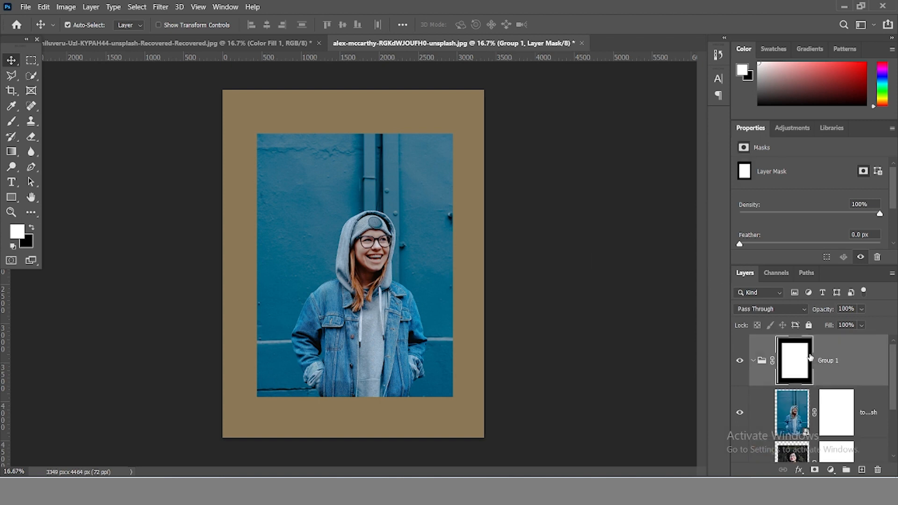
left_click(30, 60)
left_click_drag(272, 151, 439, 380)
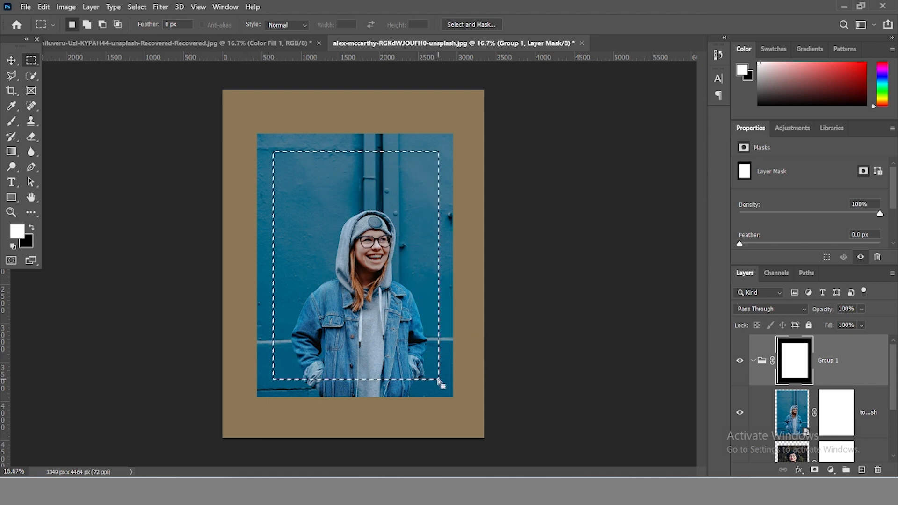
left_click(802, 374, "ctrl")
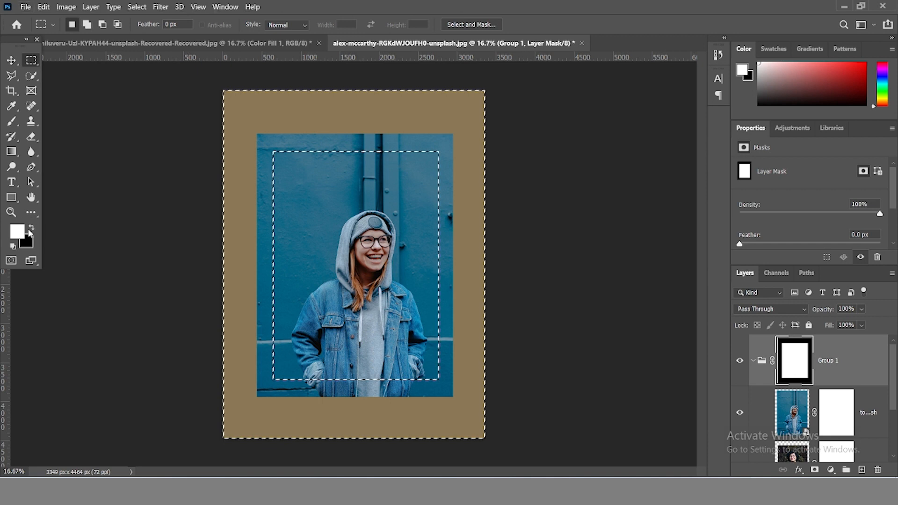
left_click(32, 228)
key("alt+BackSpace")
key("ctrl+d")
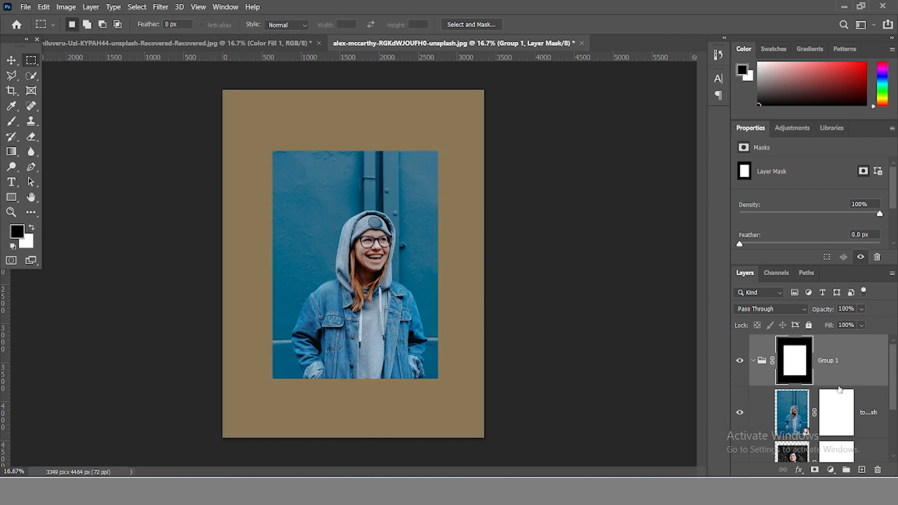
left_click(745, 413)
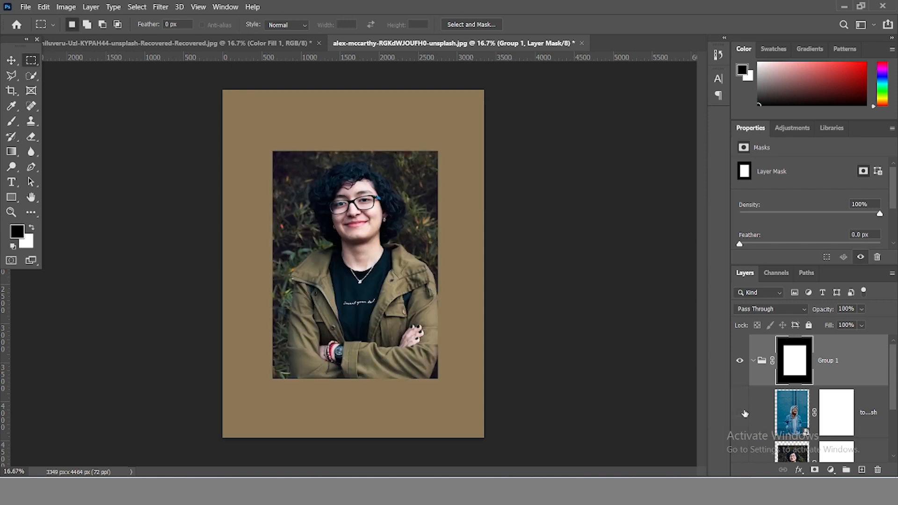
left_click(745, 414)
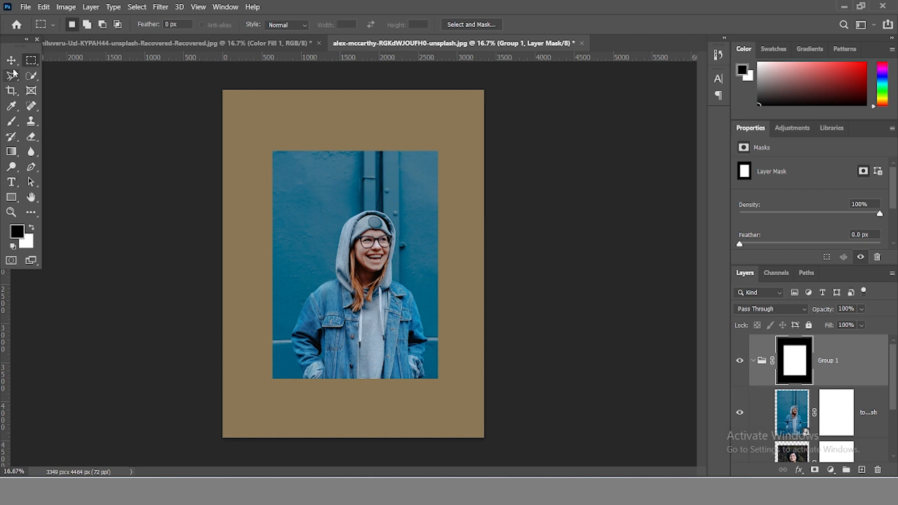
Step: Delete the white masks of both photo layers, and ungroup Group 1 so each photo takes over the group's mask
key("v")
left_click(839, 423)
key("Delete")
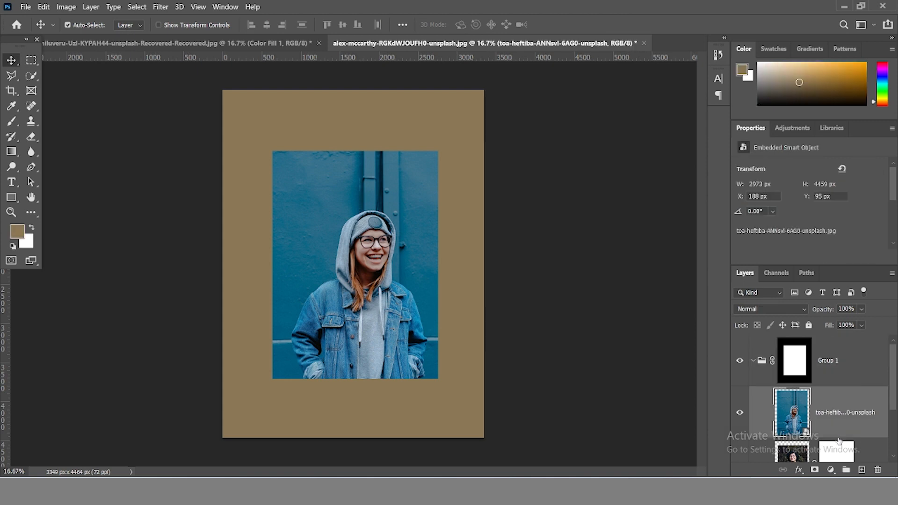
left_click(839, 448)
key("Delete")
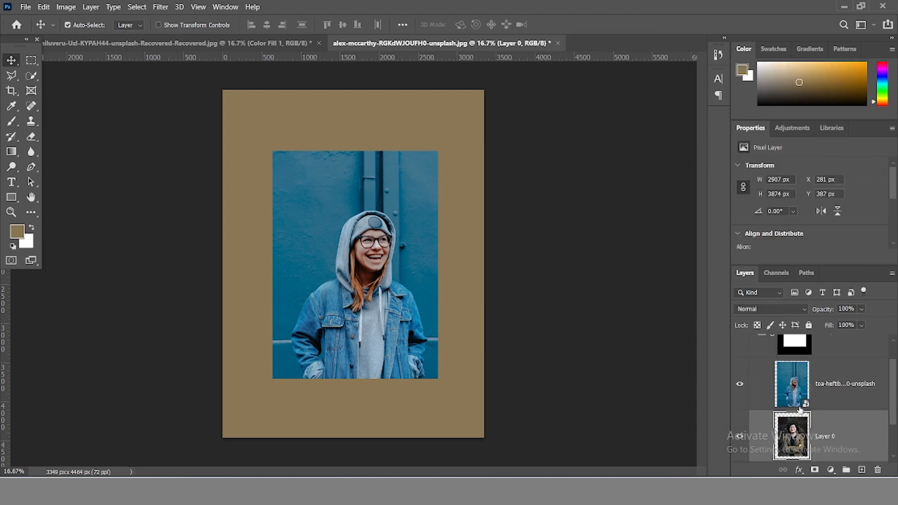
scroll(790, 369, "up", 2)
left_click(752, 360)
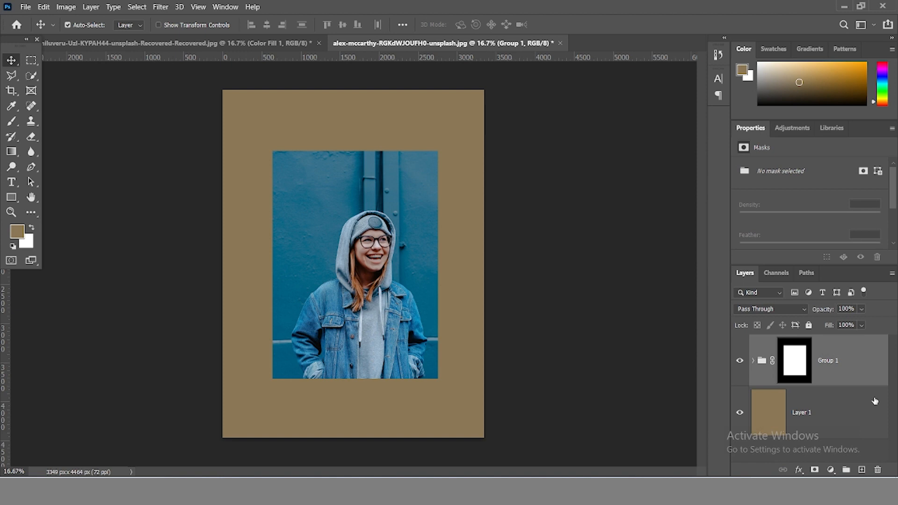
left_click(751, 362)
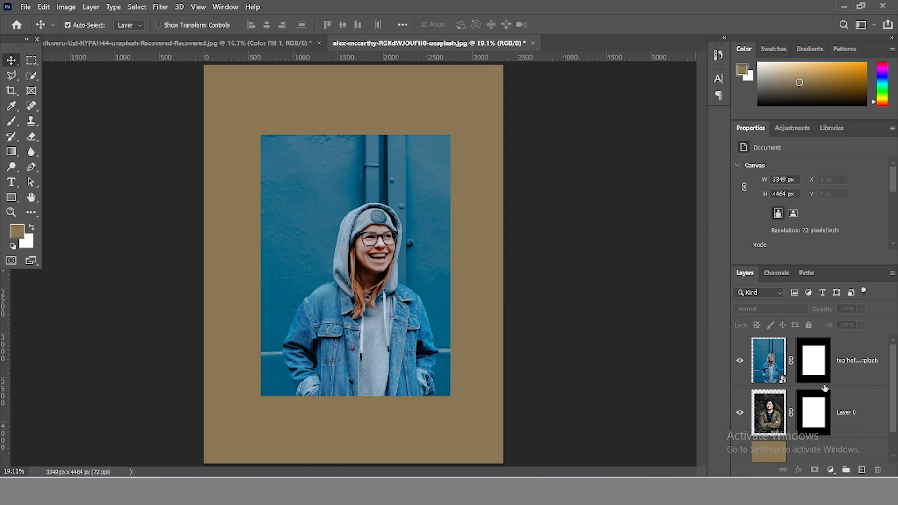
Step: Disable and re-enable the denim-jacket photo's mask, and load that mask as a selection
left_click(813, 362, "shift")
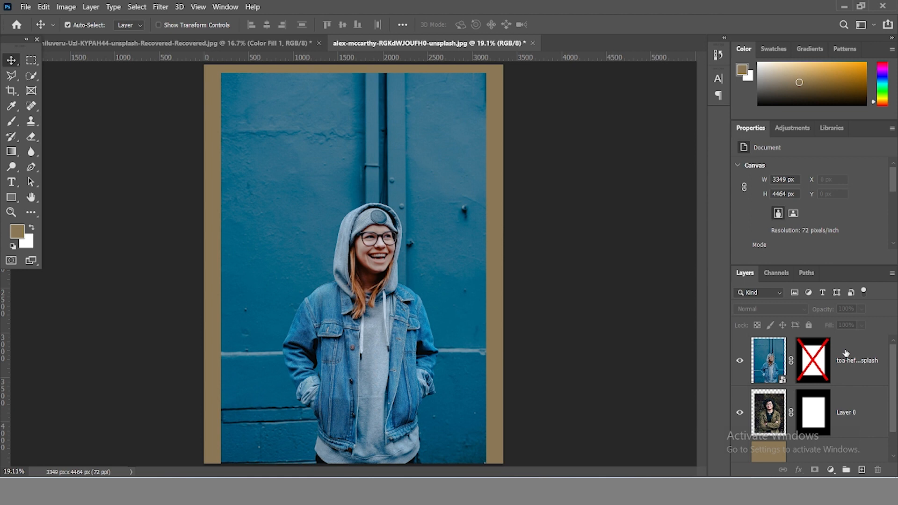
left_click(818, 361, "shift")
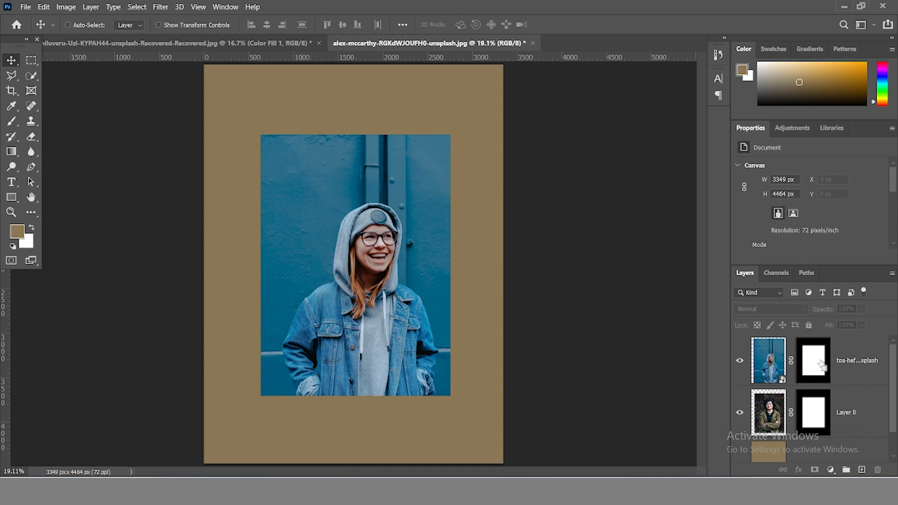
left_click(821, 362, "ctrl")
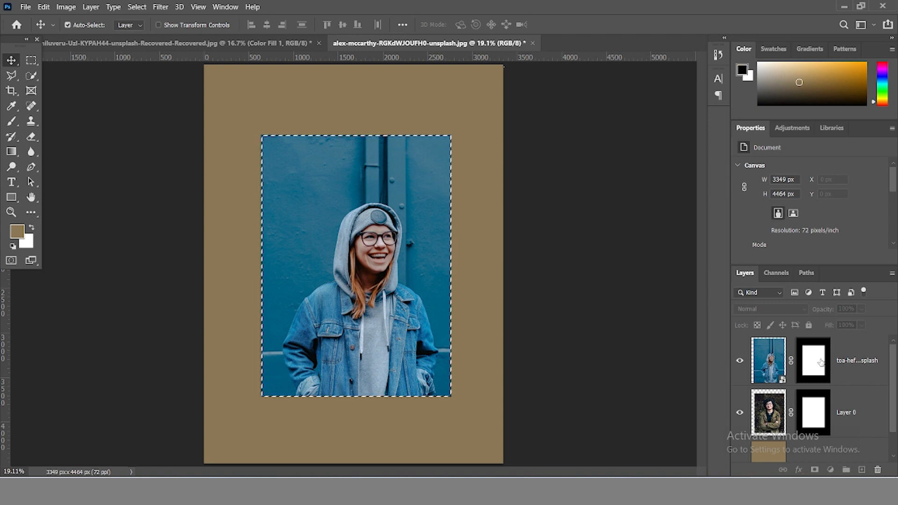
left_click(820, 362)
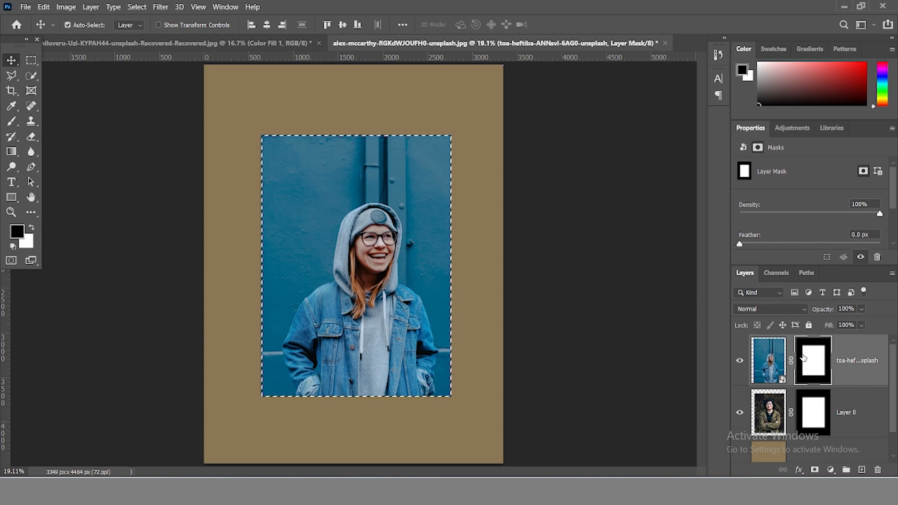
Step: View the denim-jacket photo's mask alone on the canvas, clear the selection, and return to the normal image view
left_click(803, 357, "alt")
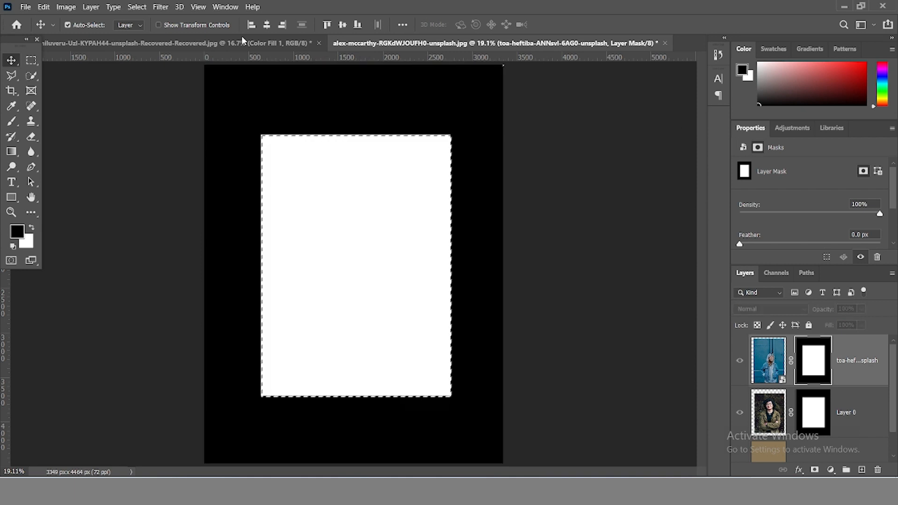
key("ctrl+d")
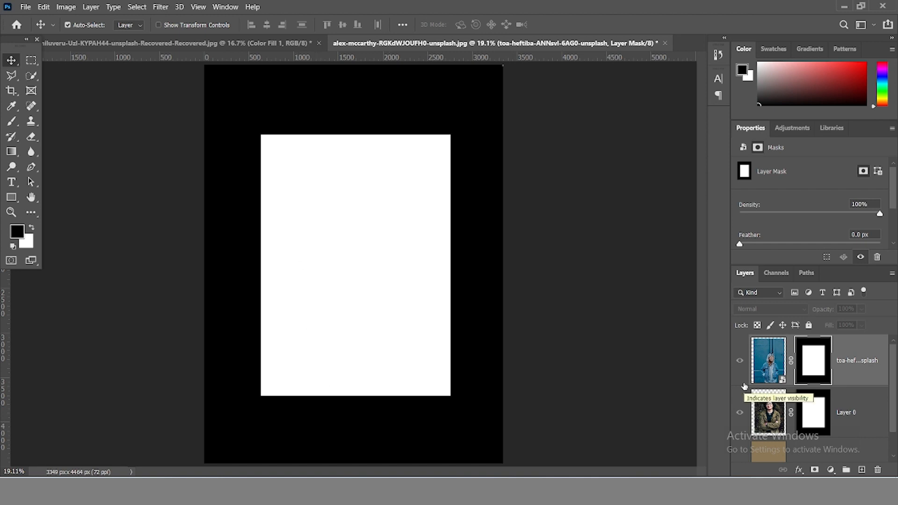
left_click(812, 359, "alt")
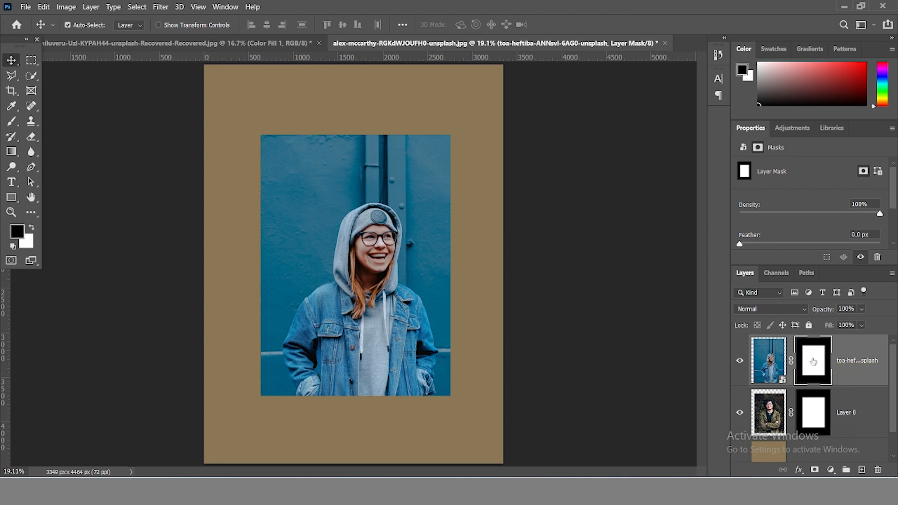
left_click(813, 361, "alt")
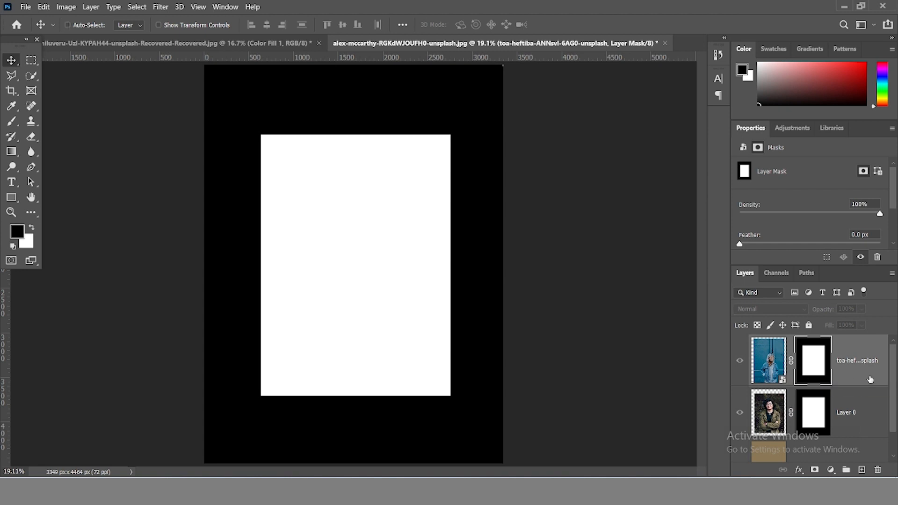
left_click(819, 367, "ctrl")
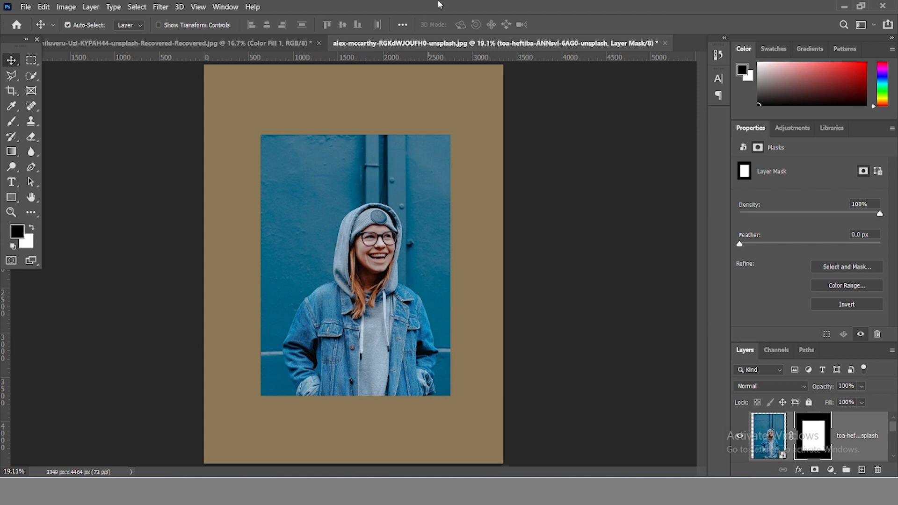
Step: Lower the density of the denim-jacket photo's mask to 59% as a trial, and restore it to 100%
left_click(766, 437)
left_click(819, 436)
left_click(226, 6)
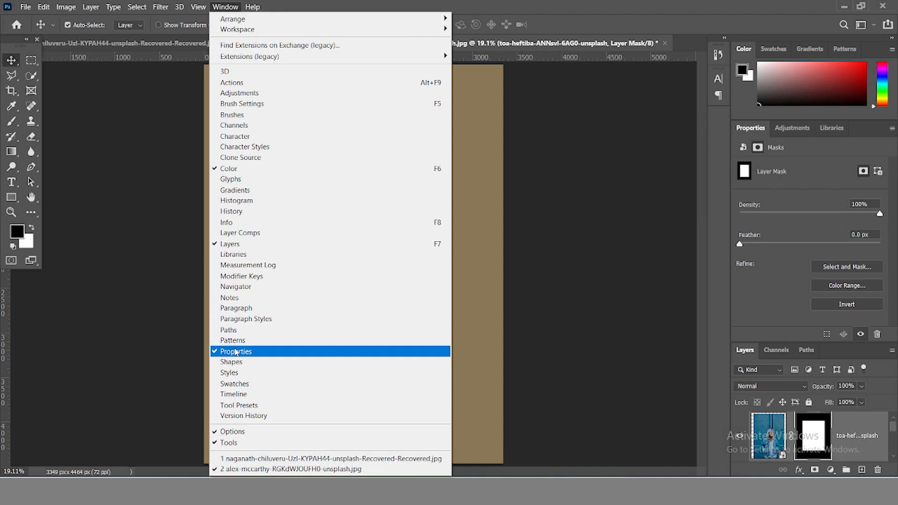
left_click(592, 282)
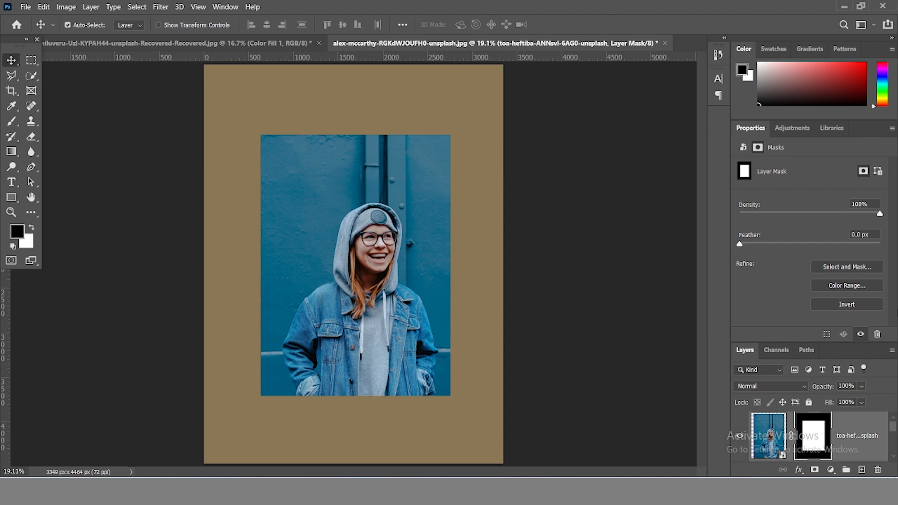
left_click(821, 211)
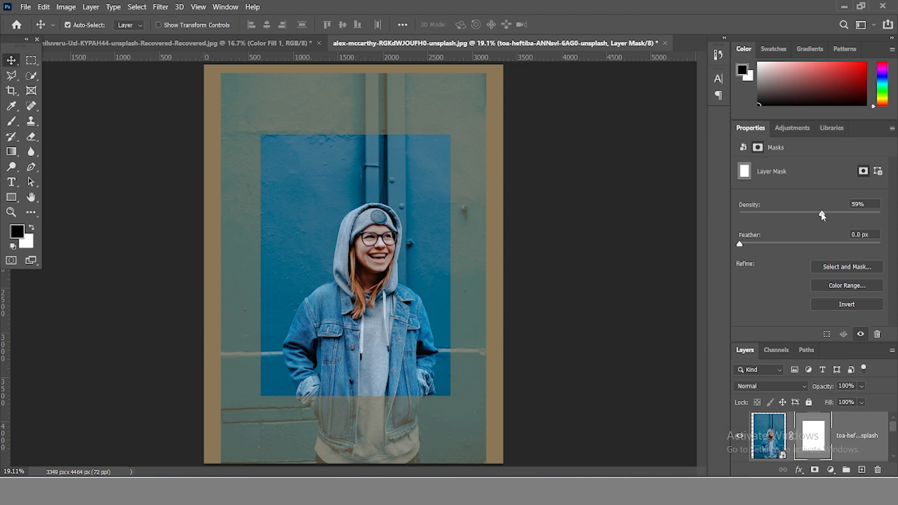
left_click_drag(806, 213, 853, 214)
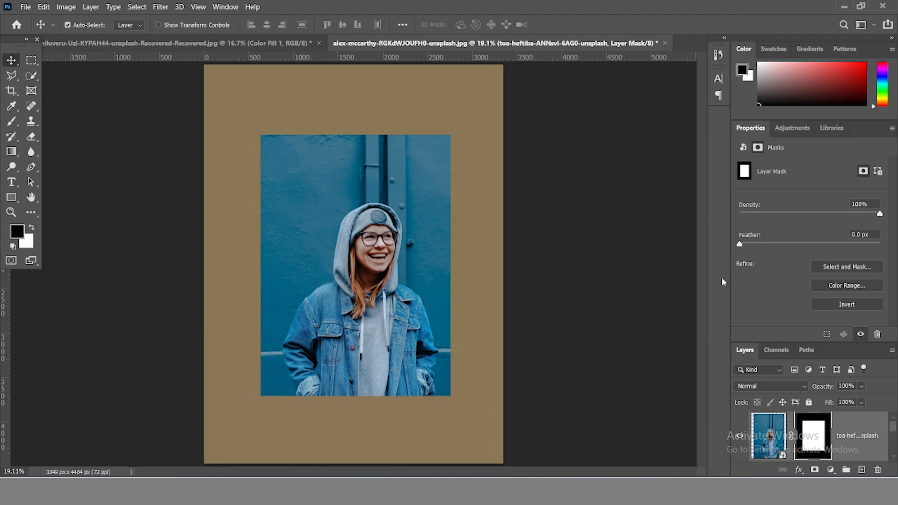
Step: Feather the denim-jacket photo's mask by 82.4 px, and paint it black along the canvas's lower edge with a 700 px brush
left_click_drag(781, 242, 825, 244)
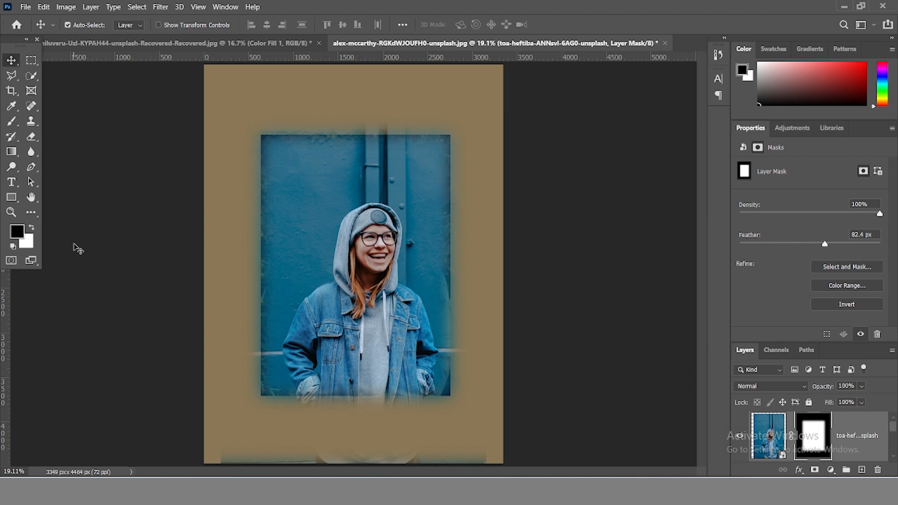
left_click(12, 122)
mouse_move(231, 451)
left_mouse_down()
mouse_move(501, 456)
mouse_move(511, 404)
left_mouse_up()
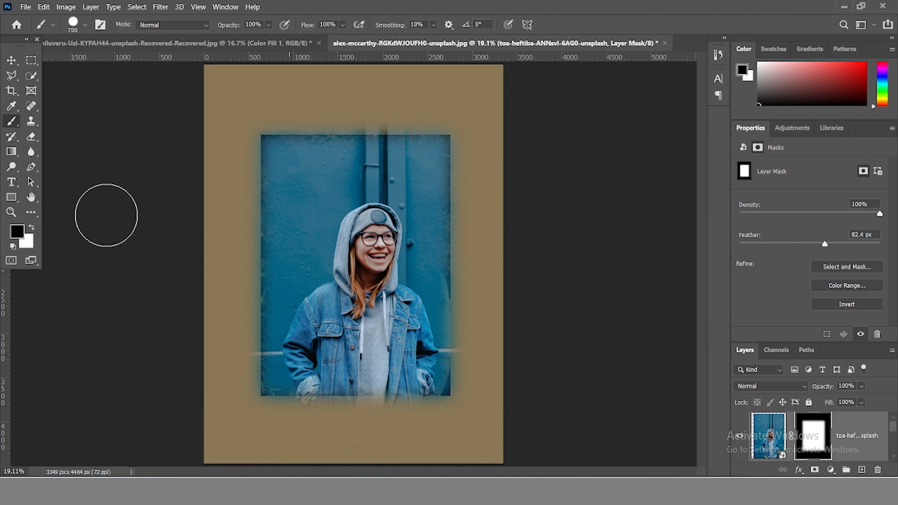
Step: Disable and re-enable the denim-jacket photo's mask twice from the mask properties
left_click(11, 60)
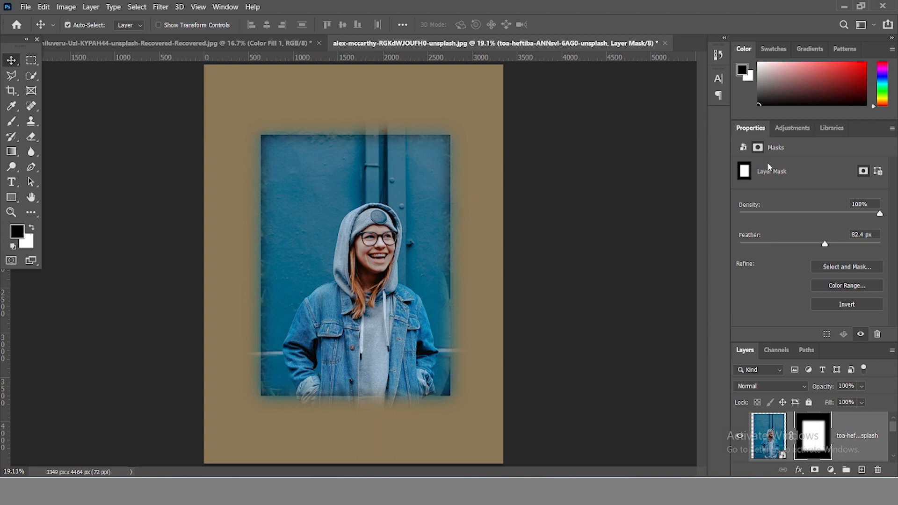
left_click(750, 172, "shift")
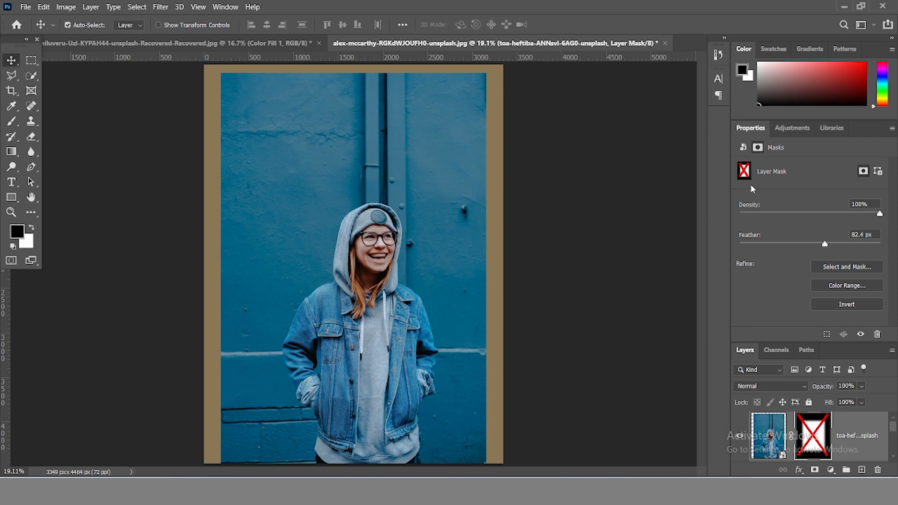
left_click(743, 173, "shift")
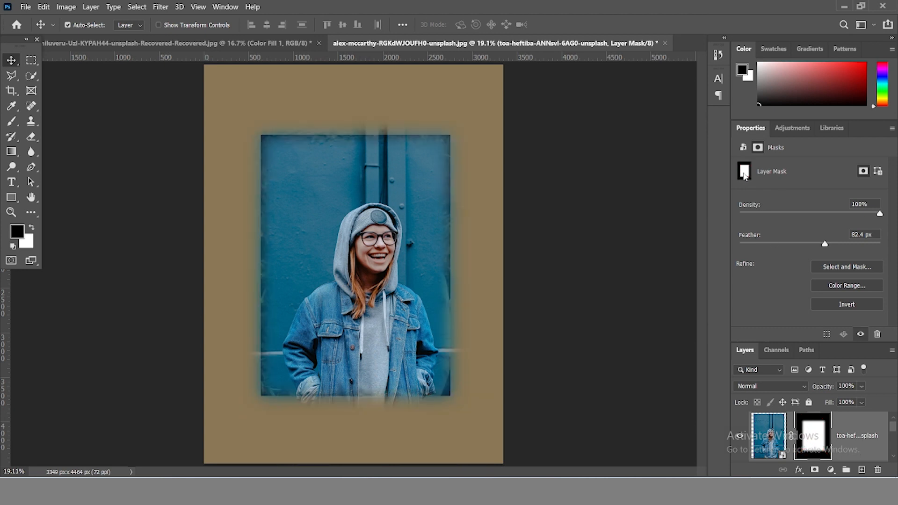
left_click(743, 172, "shift")
left_click(743, 173, "shift")
Step: Load the denim-jacket photo's mask as a selection from both of its thumbnails, clearing the selection each time
left_click(813, 442, "ctrl")
key("ctrl+d")
left_click(743, 172, "ctrl")
key("ctrl+d")
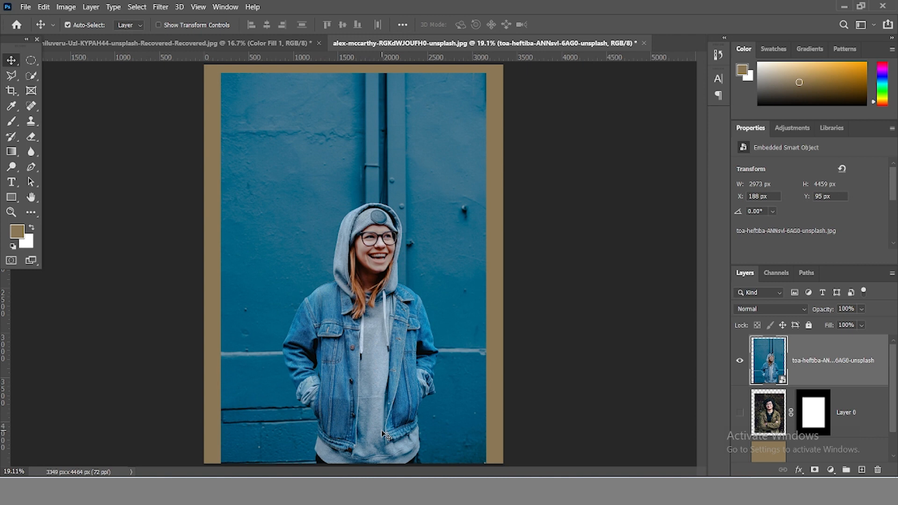
Step: Copy a circular area of about 1984 × 1995 px around the woman's head and shoulders to a new layer, and hide the original photo
left_click(31, 60)
left_click_drag(277, 185, 451, 359)
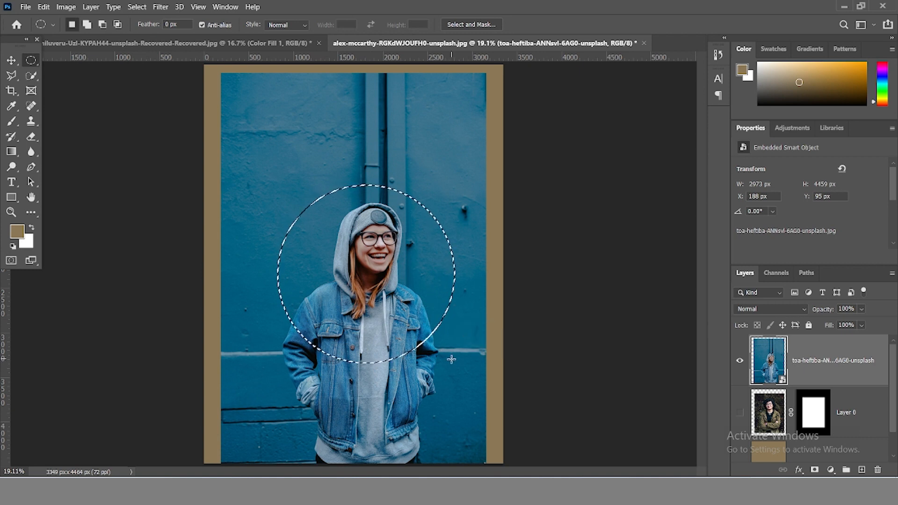
key("ctrl+j")
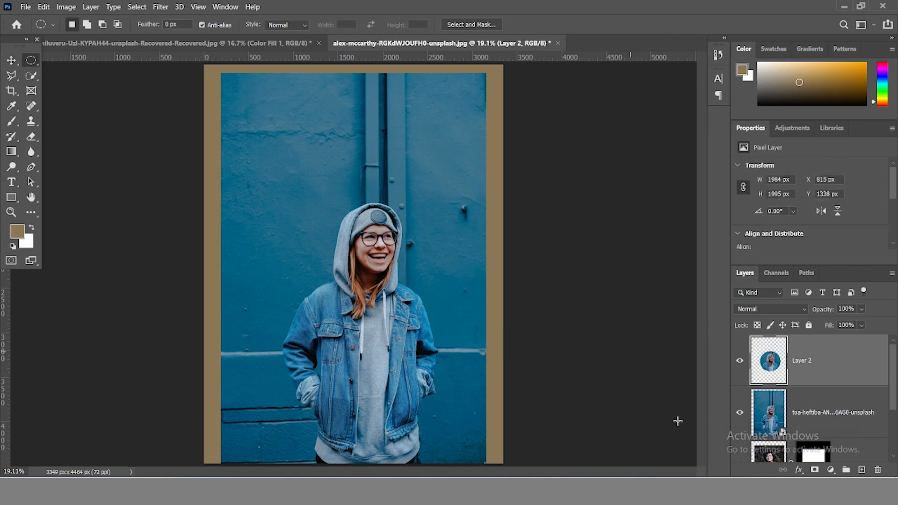
left_click(739, 413)
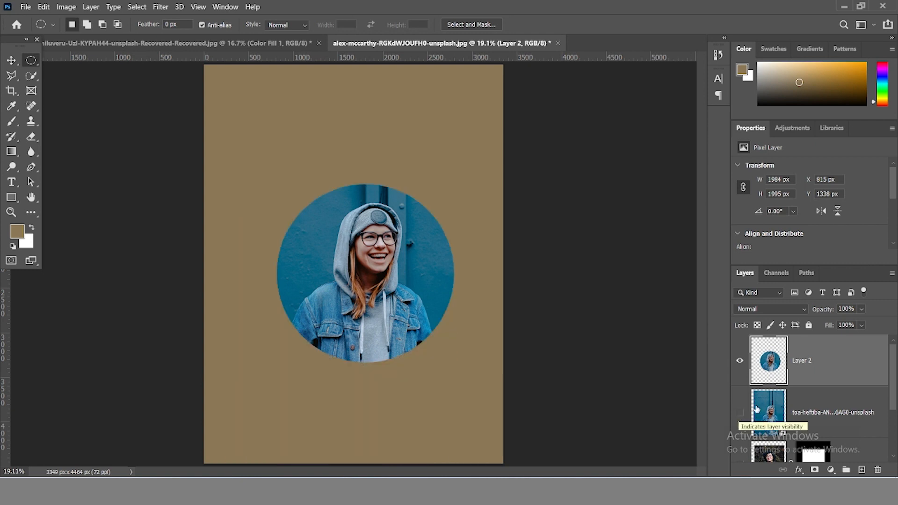
Step: Add a blank layer mask to the circular portrait and outline the layer with a thick white outside stroke
left_click(814, 469)
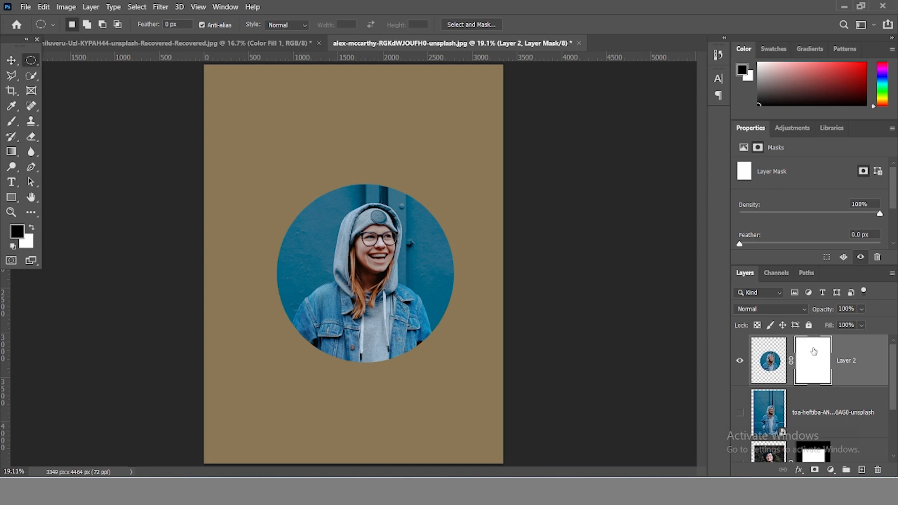
left_click(868, 393)
left_click(875, 362)
double_click(879, 352)
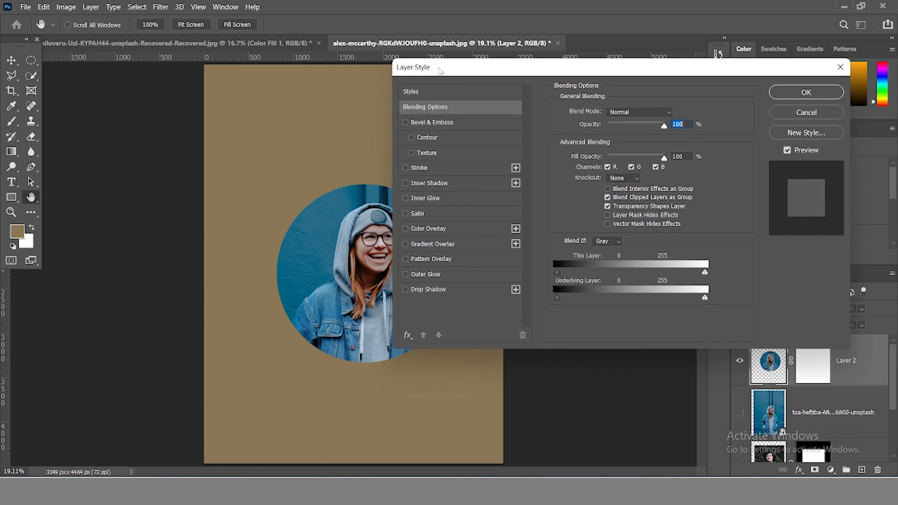
left_click(411, 169)
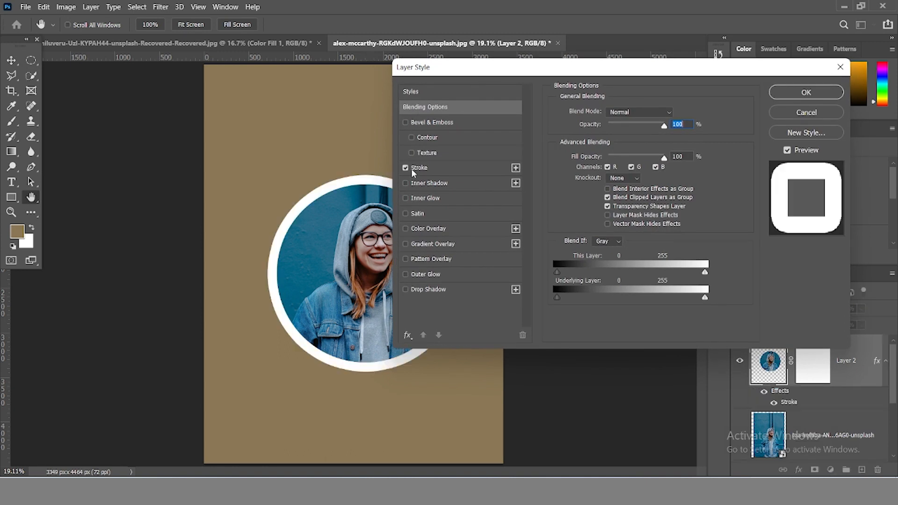
left_click(418, 169)
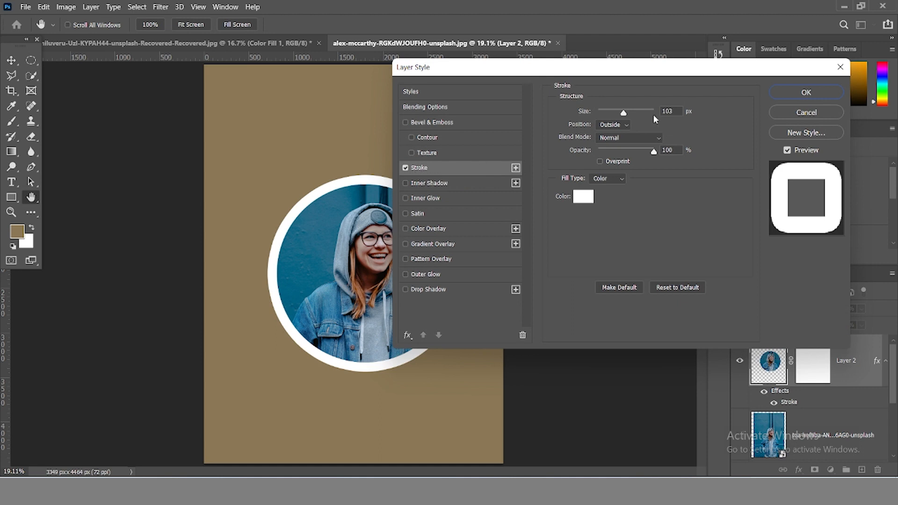
mouse_move(623, 116)
left_mouse_down()
mouse_move(611, 115)
mouse_move(851, 104)
left_mouse_up()
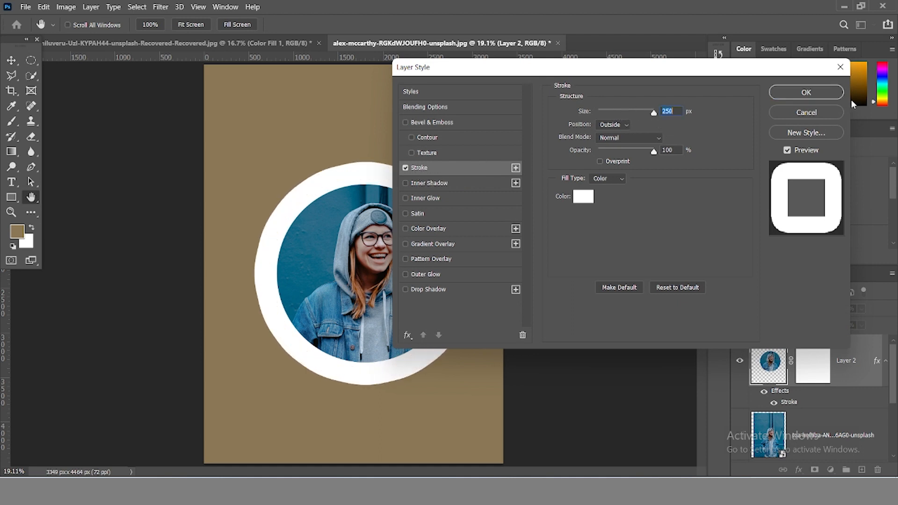
mouse_move(640, 116)
left_mouse_down()
mouse_move(621, 116)
mouse_move(630, 115)
left_mouse_up()
left_click(809, 96)
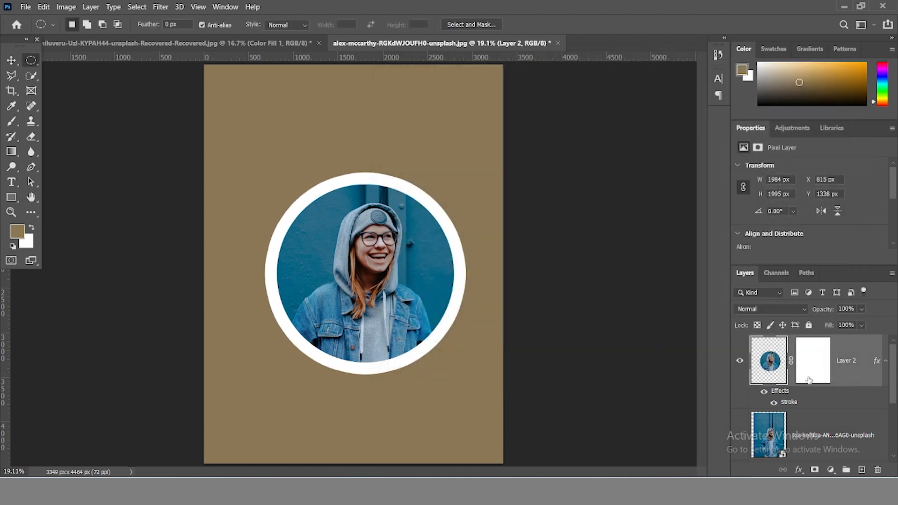
Step: Fill a horizontal rectangular band across the face with black on the circular portrait's mask, and clear the selection
left_click(800, 368)
left_click(776, 364)
left_click(823, 367)
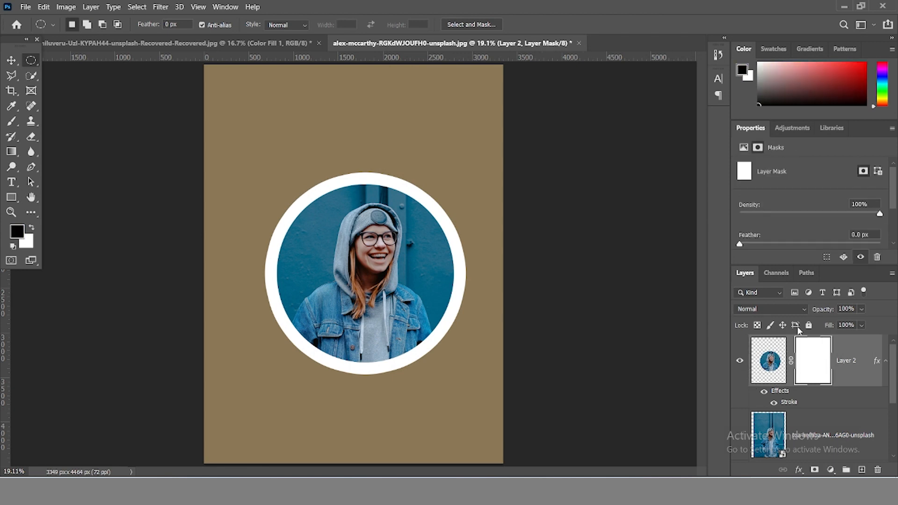
right_click(33, 61)
left_click(63, 61)
left_click_drag(236, 231, 476, 297)
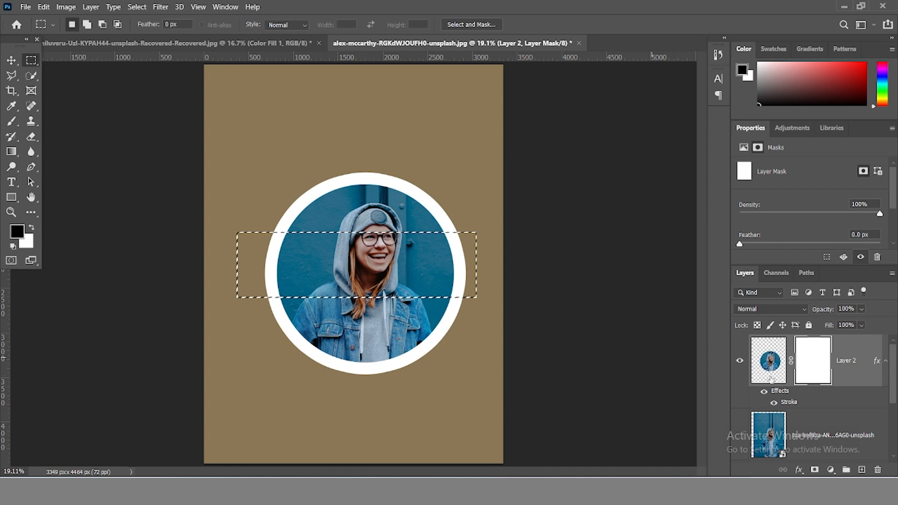
key("alt+BackSpace")
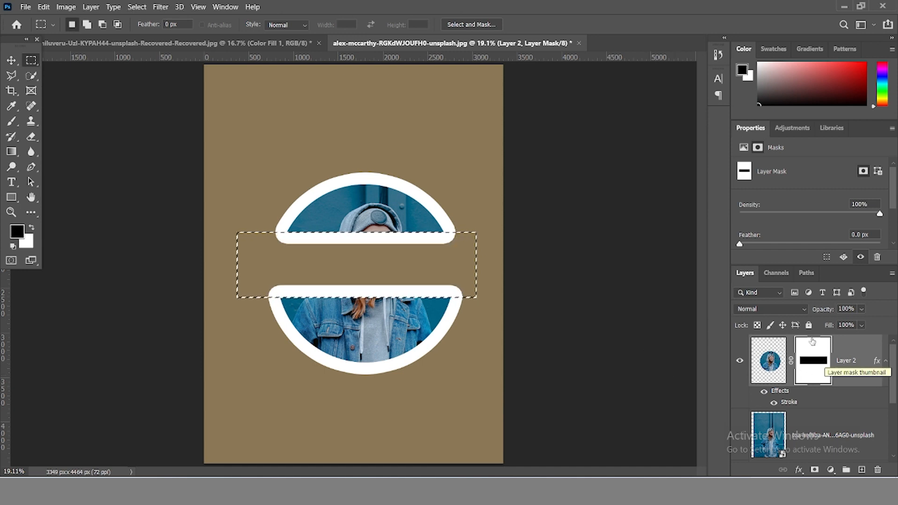
key("ctrl+d")
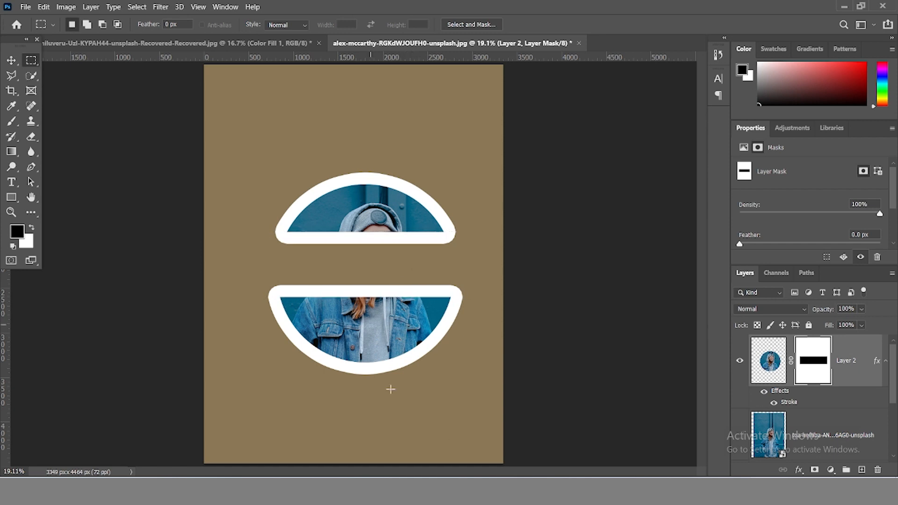
Step: Unlink the circular portrait's mask from its image and move the mask's black band slightly down
left_click(790, 362)
left_click(12, 60)
left_click_drag(335, 255, 329, 276)
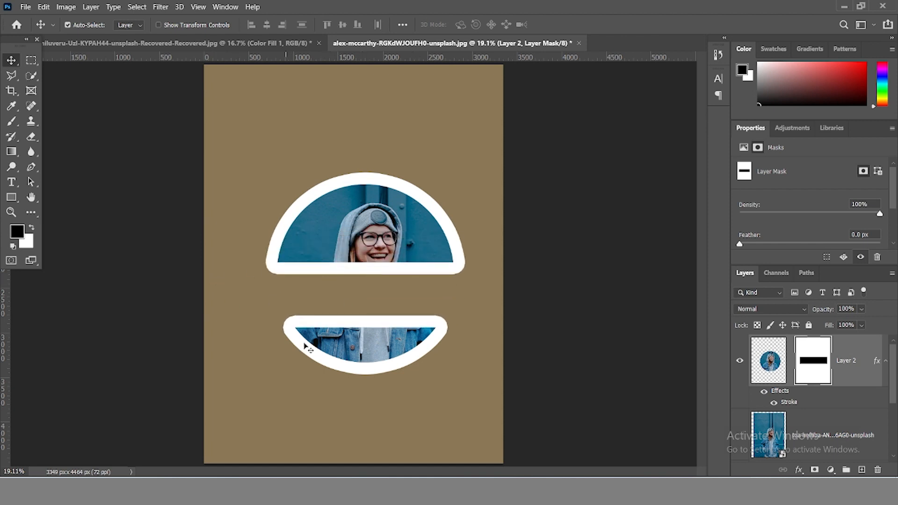
left_click_drag(376, 296, 355, 259)
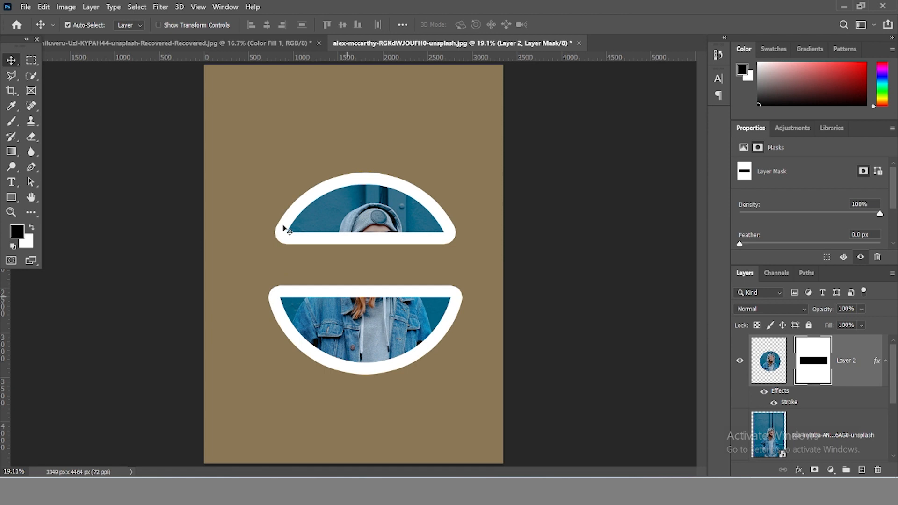
left_click_drag(387, 248, 383, 260)
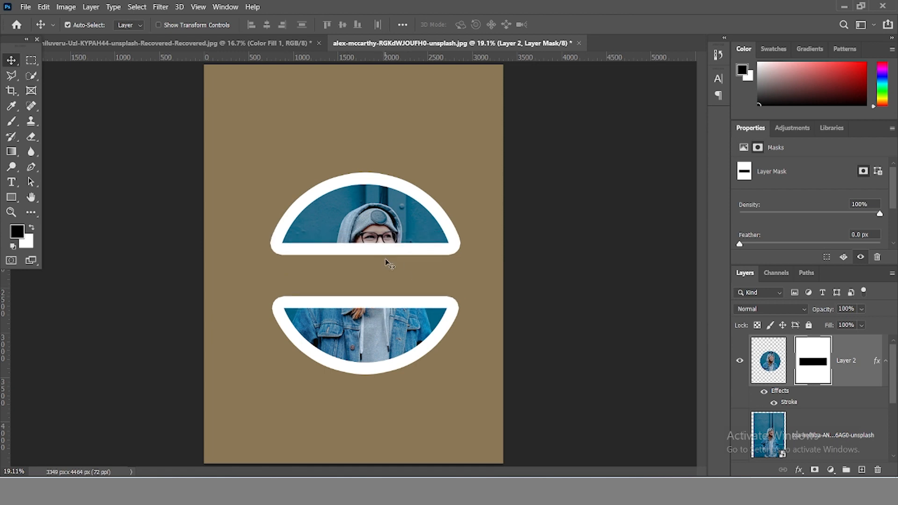
Step: Enable Layer Mask Hides Effects in the circular portrait's blending options
left_click(876, 346)
double_click(876, 347)
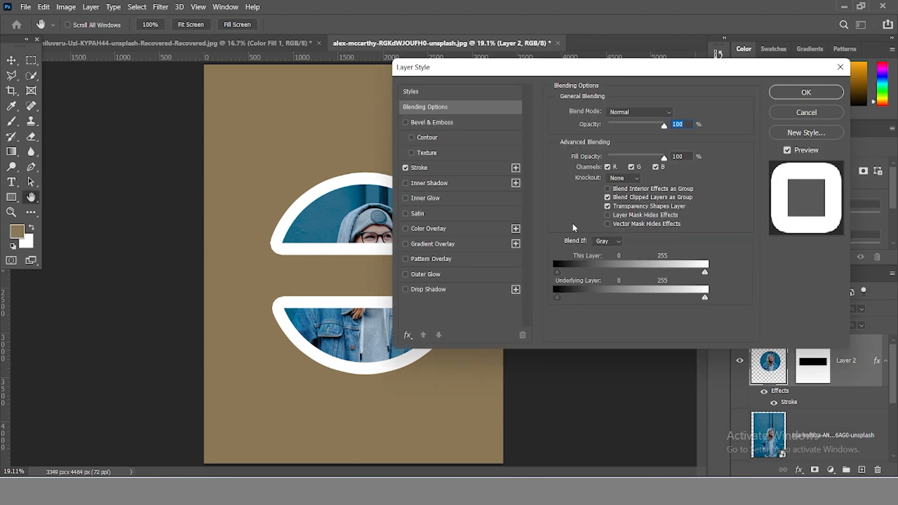
left_click(608, 216)
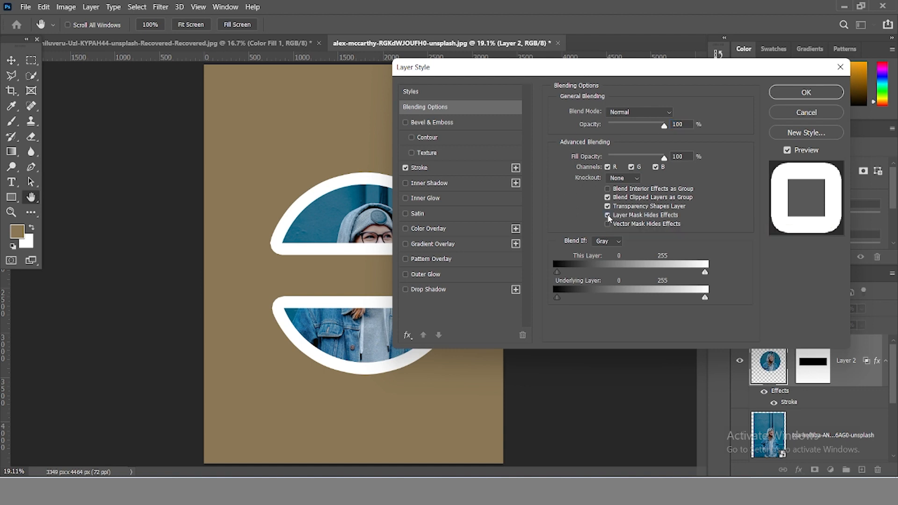
left_click(821, 93)
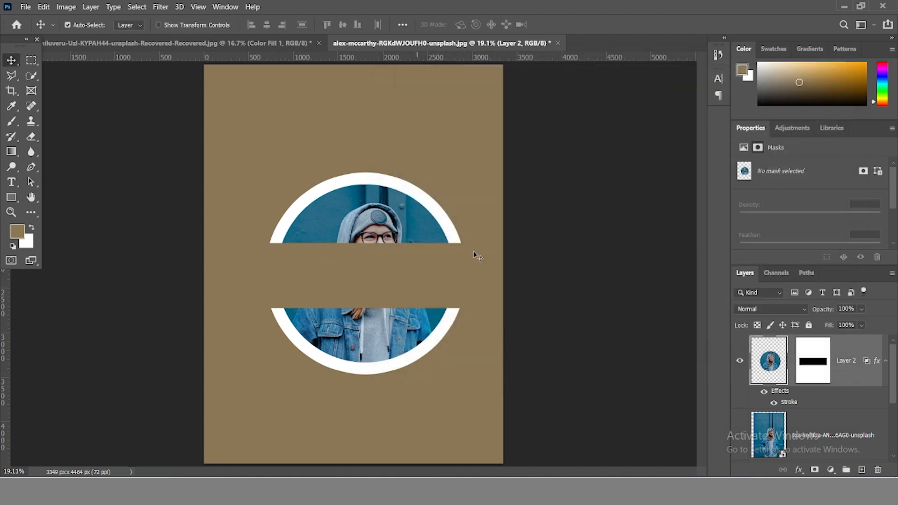
Step: Undo the accidental background move, shift the mask's black band down below the woman's face, and relink the mask
left_click_drag(401, 275, 401, 284)
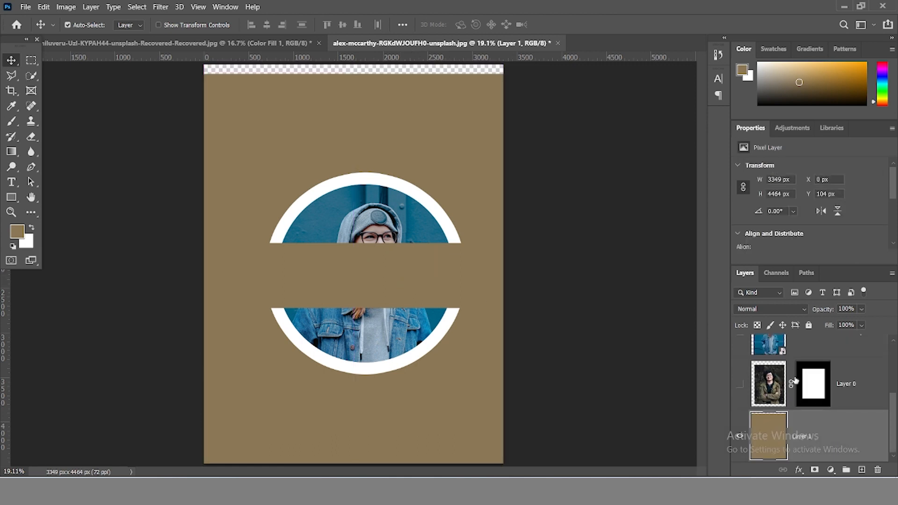
key("ctrl+z")
scroll(794, 397, "up", 2)
left_click(812, 361)
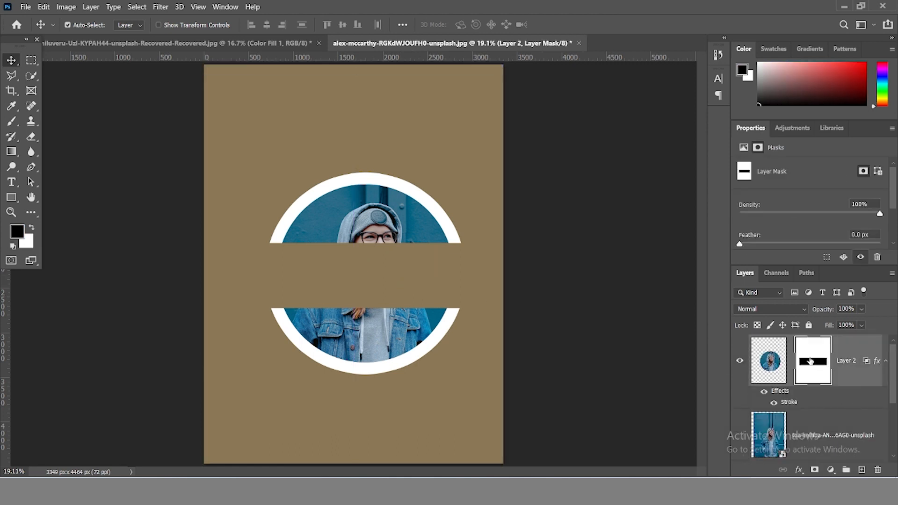
left_click_drag(398, 260, 392, 299)
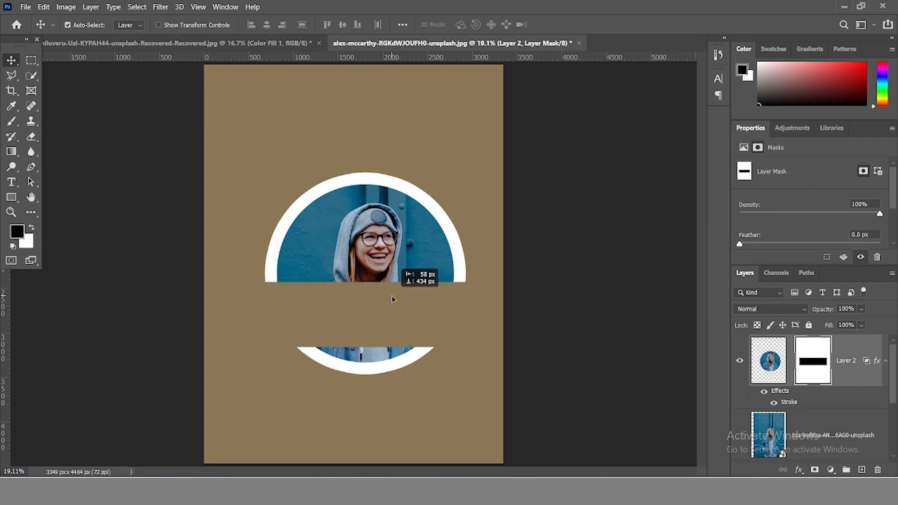
mouse_move(392, 299)
left_mouse_down()
mouse_move(396, 220)
mouse_move(400, 297)
left_mouse_up()
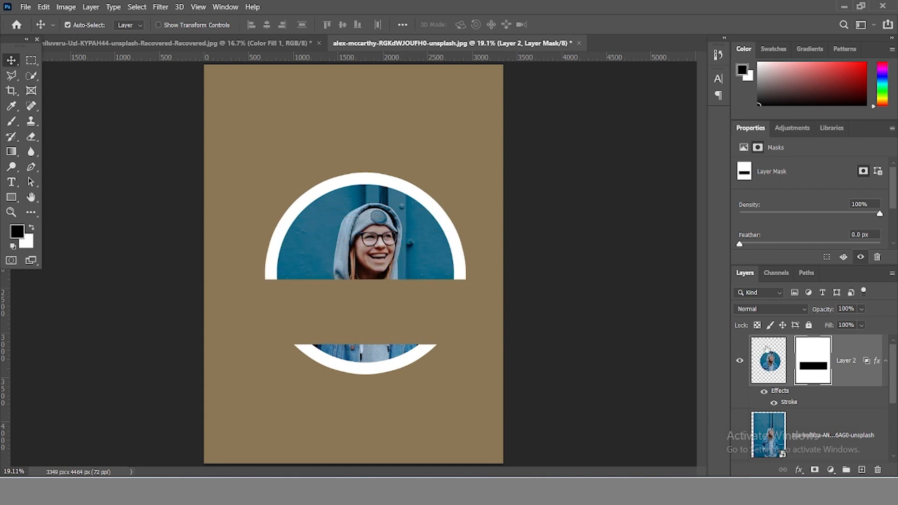
left_click(790, 363)
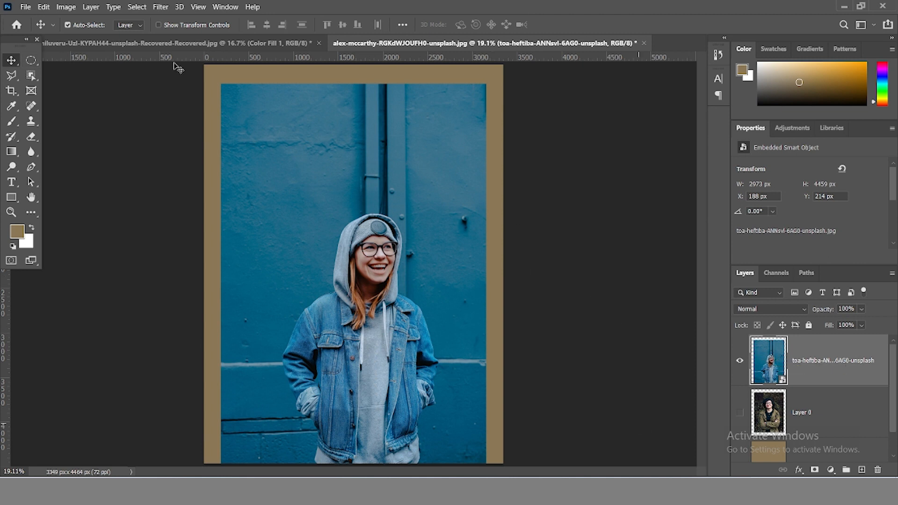
Step: Select the woman in the denim-jacket photo automatically and mask out the blue wall behind her
left_click(31, 60)
left_click(12, 60)
left_click(135, 5)
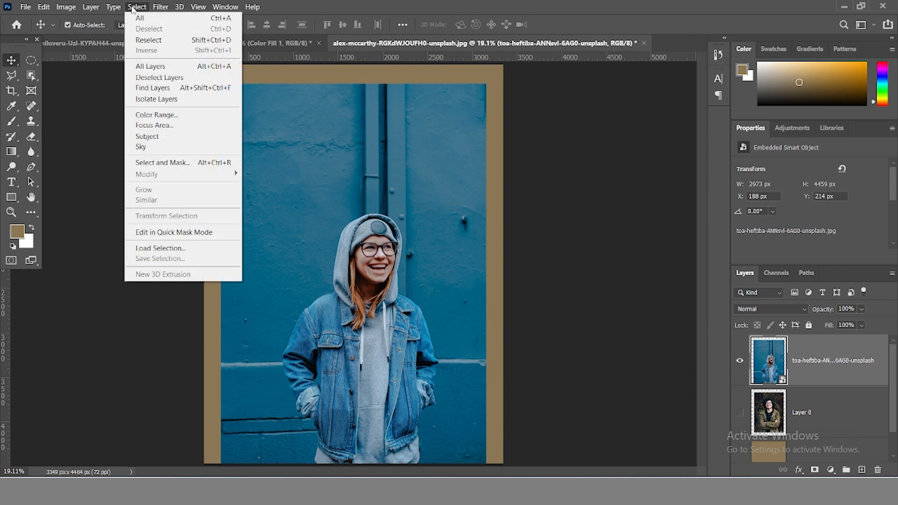
left_click(178, 125)
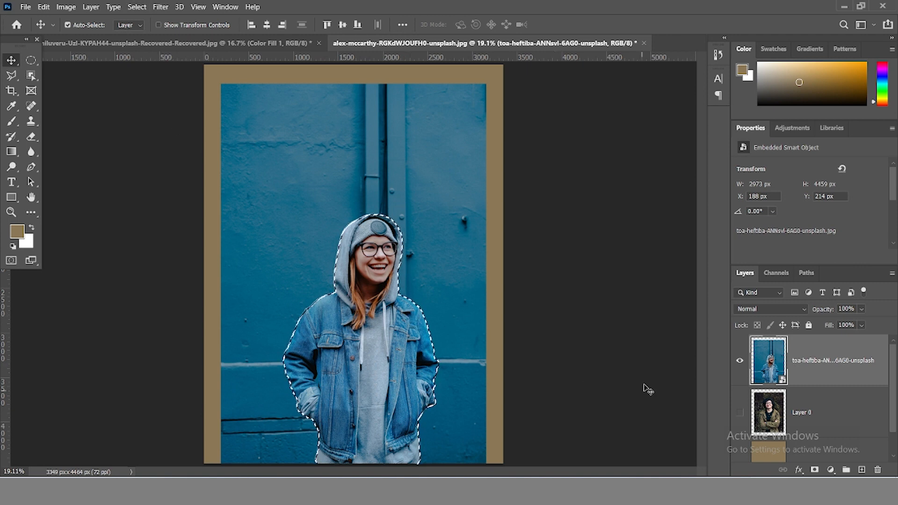
left_click(814, 469)
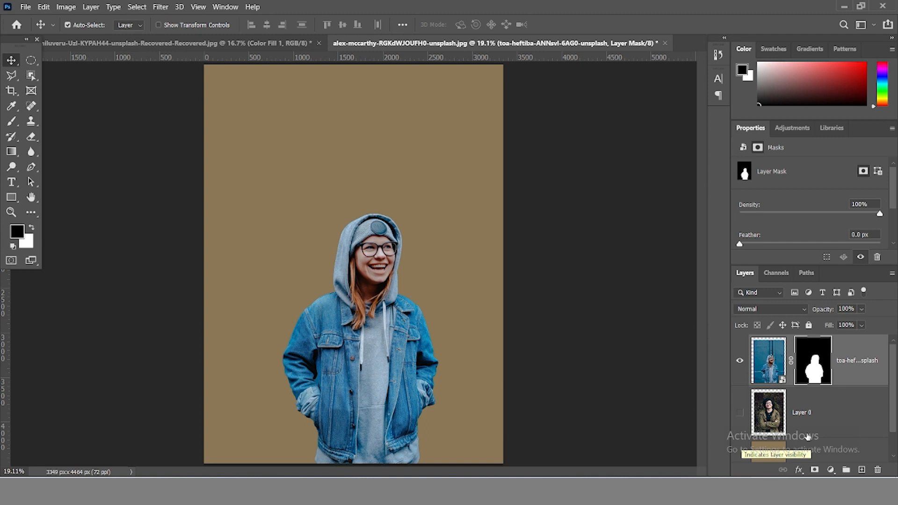
Step: Create a layer group holding the masked denim-jacket photo, and add a blank mask to the group
left_click(845, 469)
left_click_drag(786, 381, 768, 350)
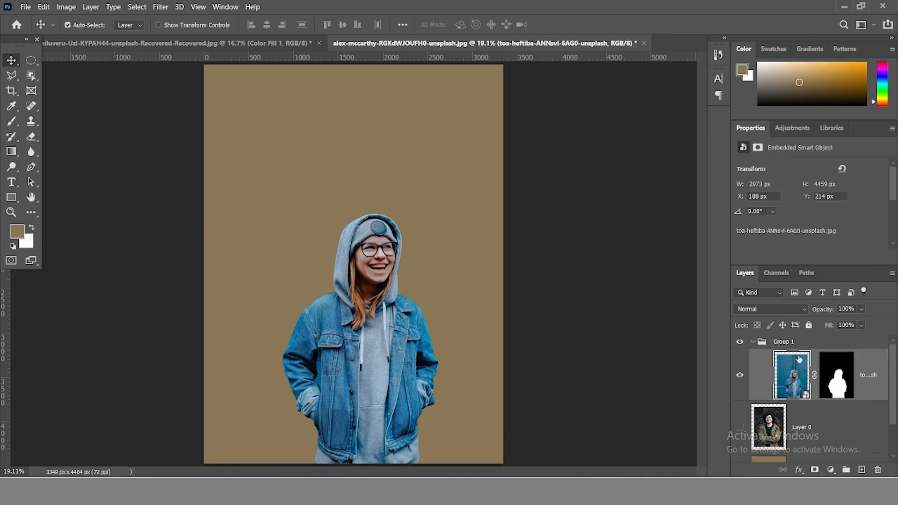
left_click(780, 341)
left_click(815, 469)
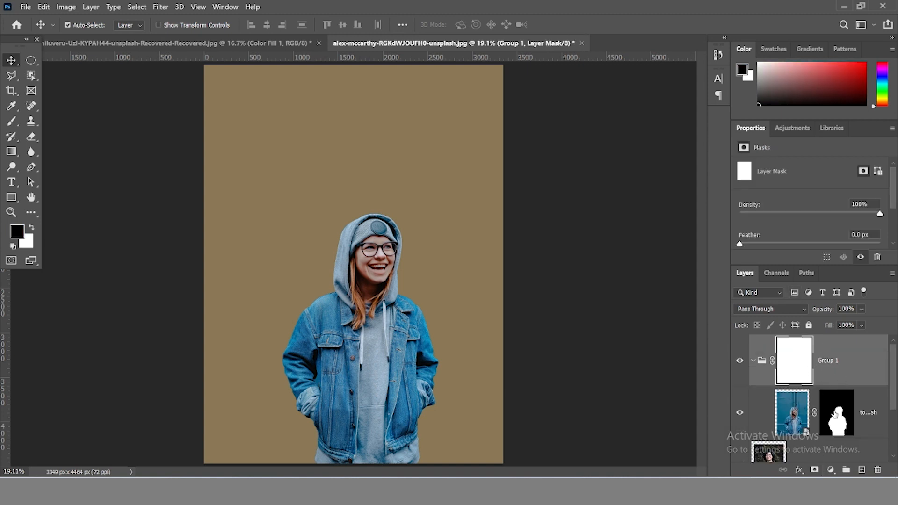
Step: Select an elliptical area around the woman's head and upper chest, and fill it with black on the group's mask
left_click(837, 411)
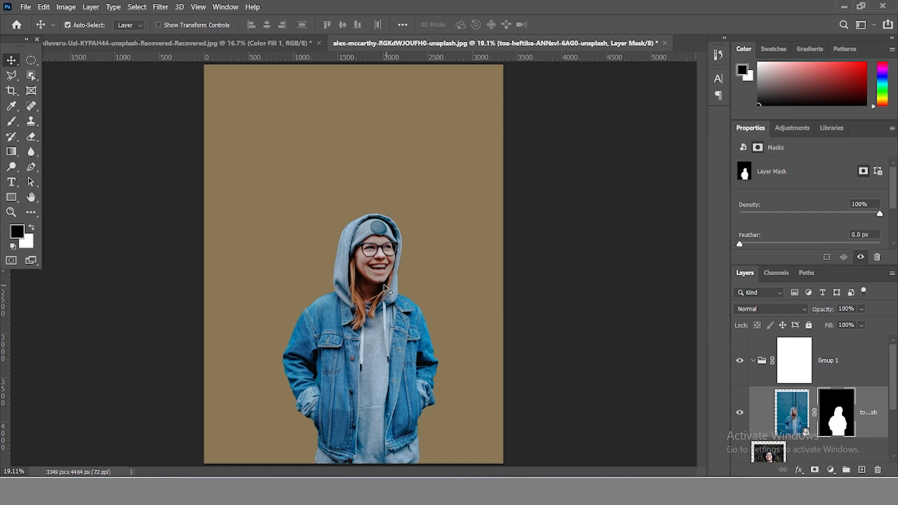
left_click(31, 59)
left_click_drag(273, 196, 432, 371)
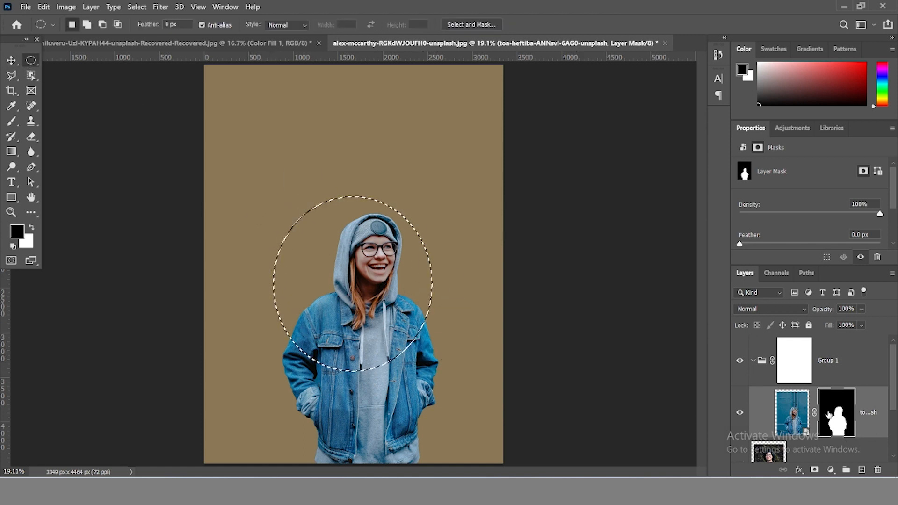
left_click(806, 372)
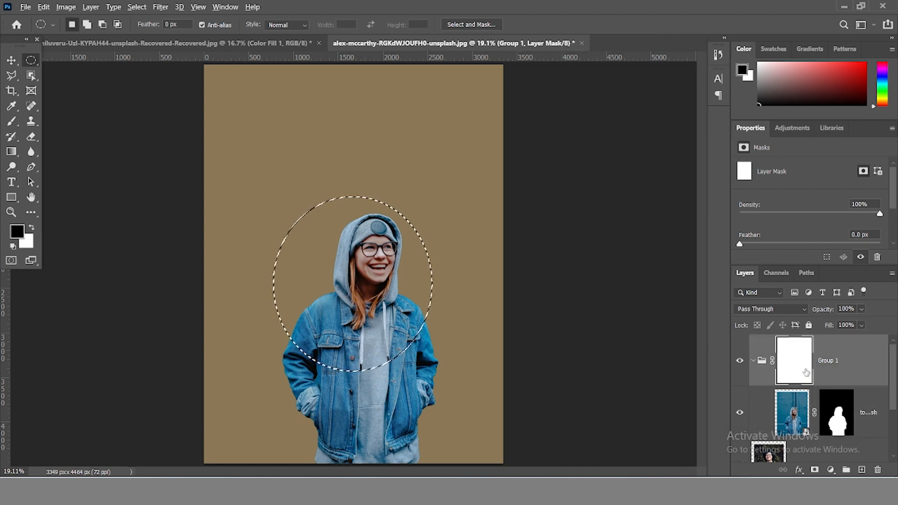
key("alt+BackSpace")
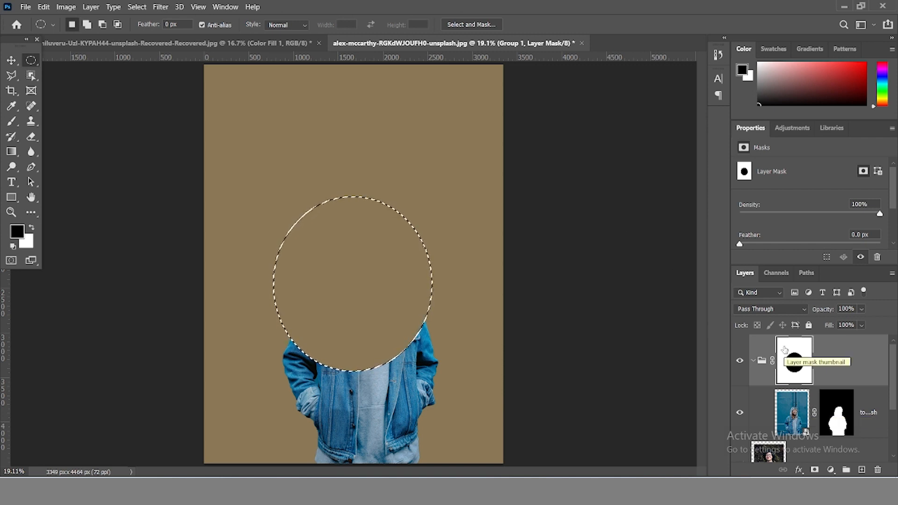
Step: Reset the ellipse on the group's mask to white, invert the selection, and fill the area outside the ellipse with black
key("Delete")
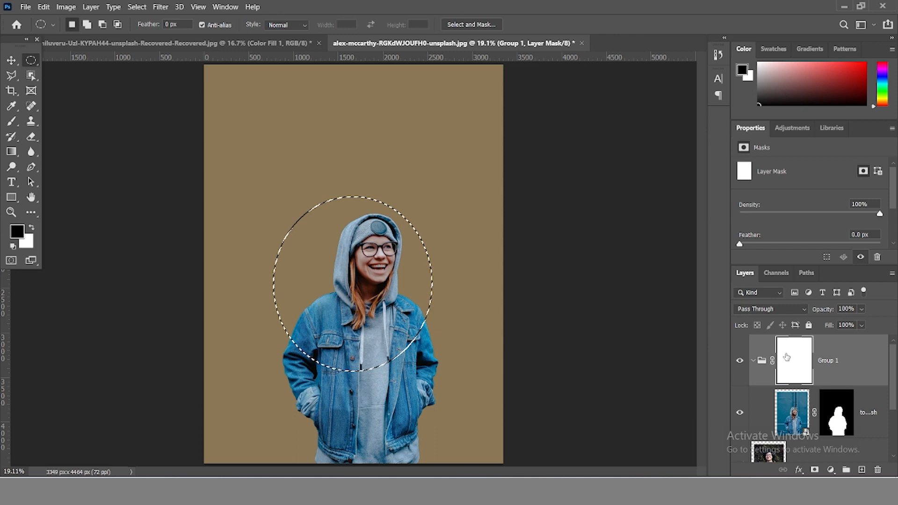
left_click(786, 359, "ctrl")
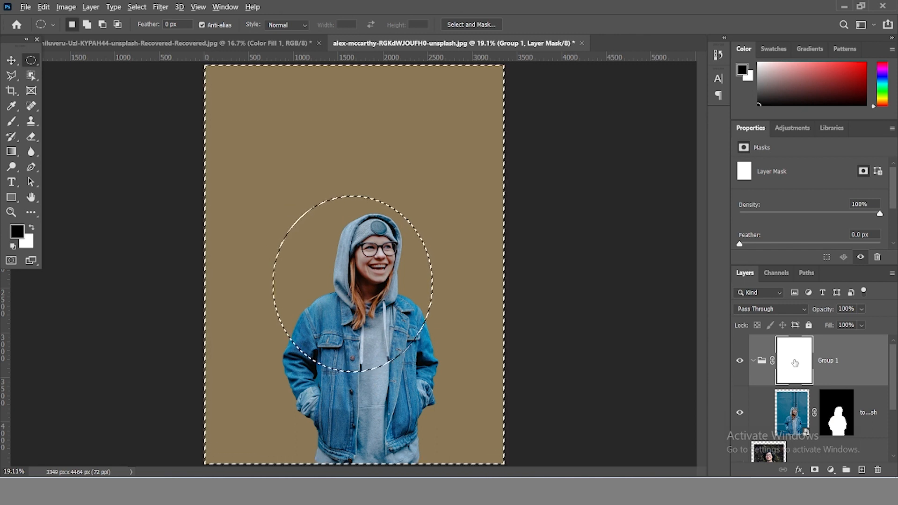
key("alt+Delete")
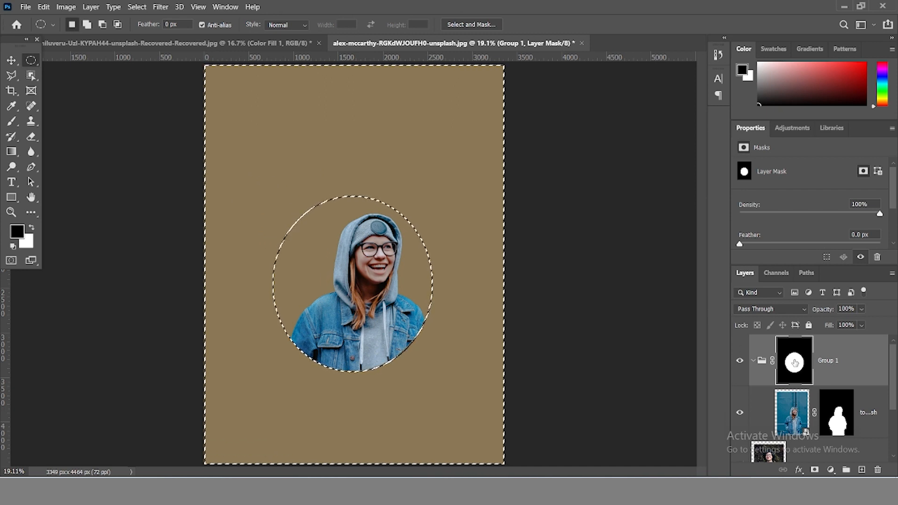
Step: Deselect the area and delete the layer mask from the group
key("ctrl+d")
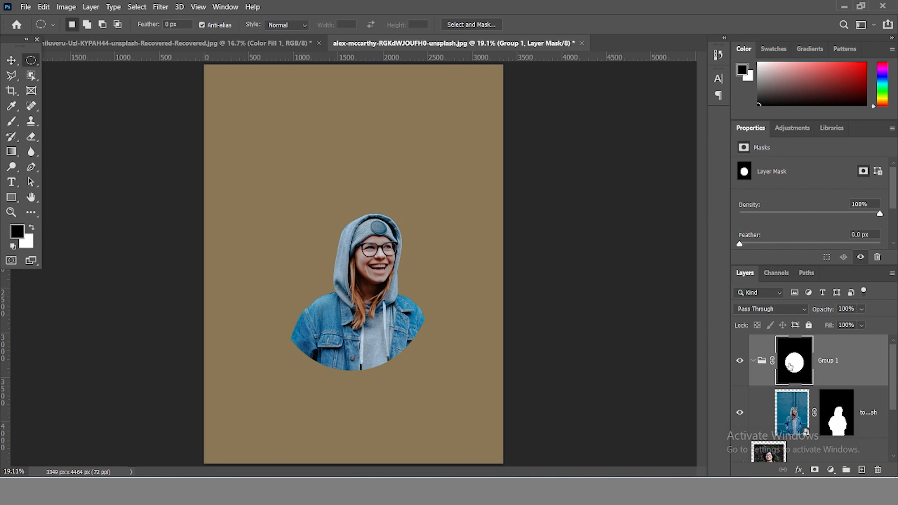
key("Delete")
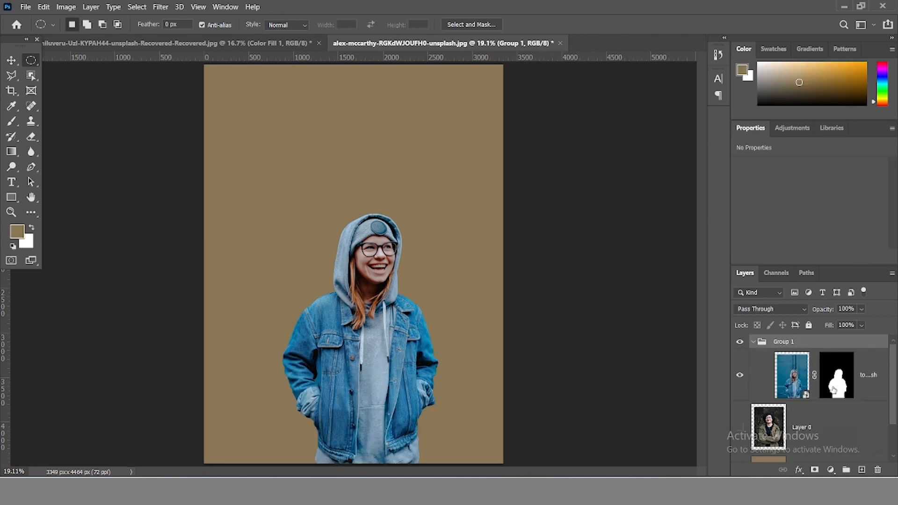